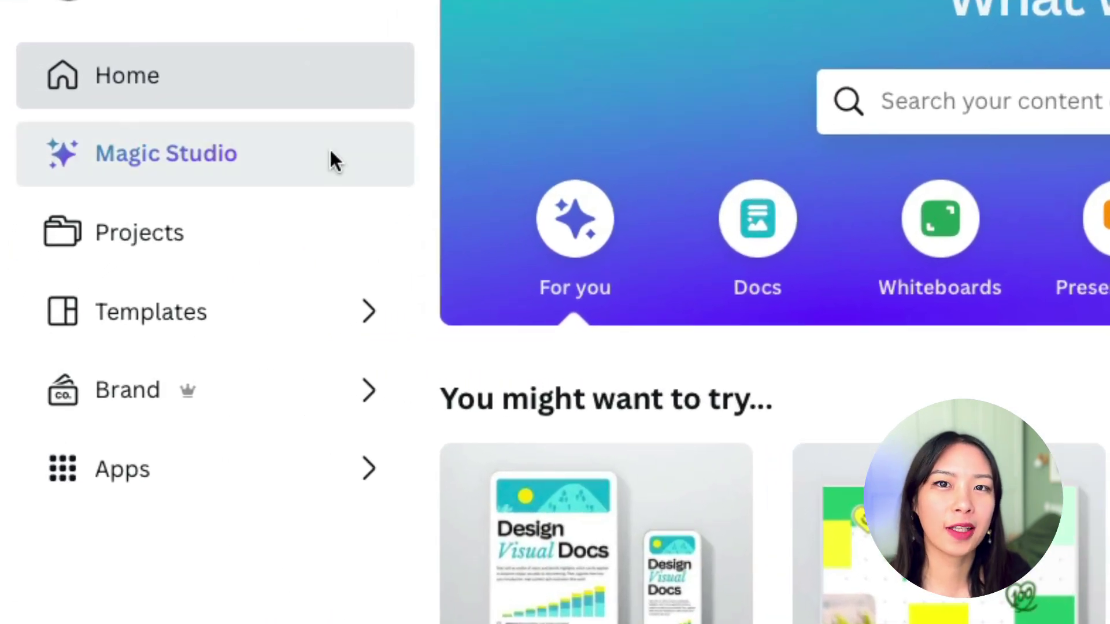
# Step: Open Magic Studio and scroll through the Magic Design, Magic Write and Transform your content sections
pyautogui.click(331, 153)
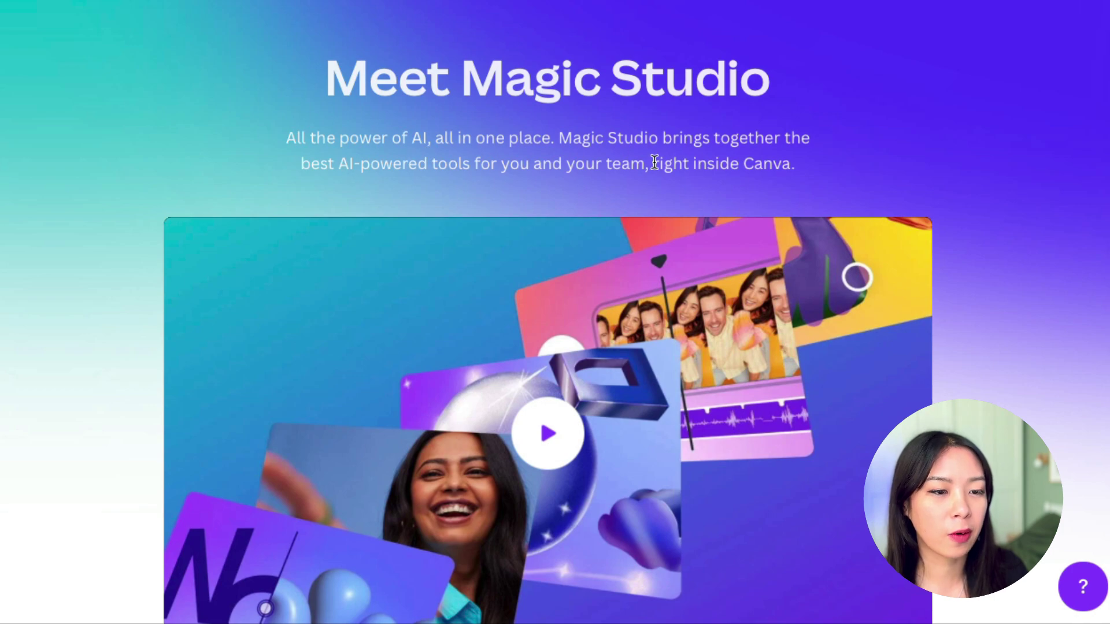
pyautogui.scroll(-8, 884, 169)
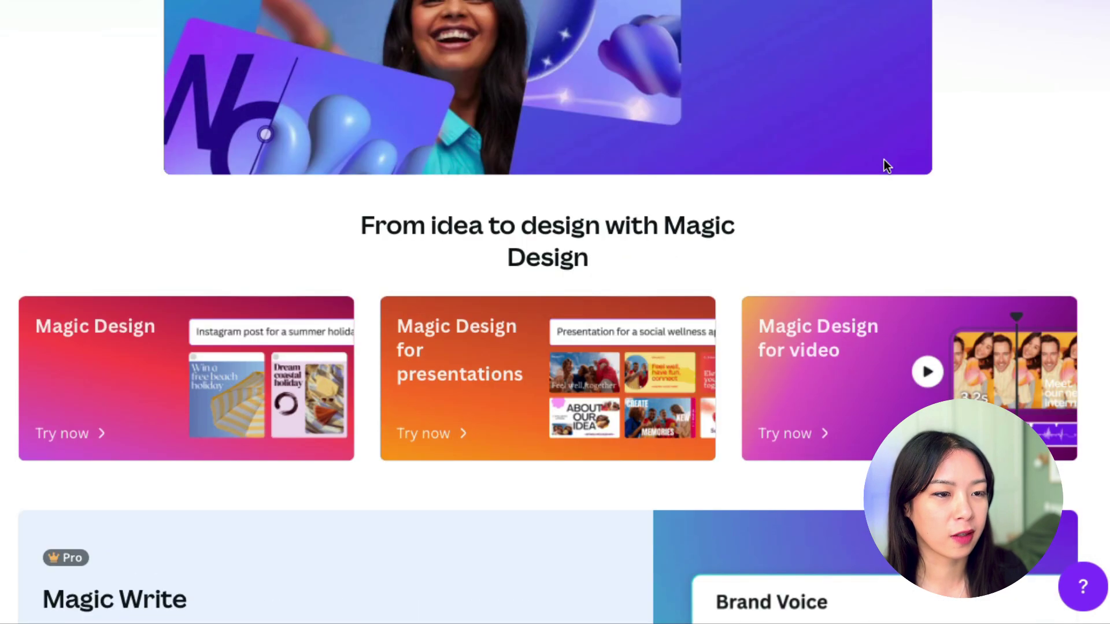
pyautogui.scroll(-3, 880, 174)
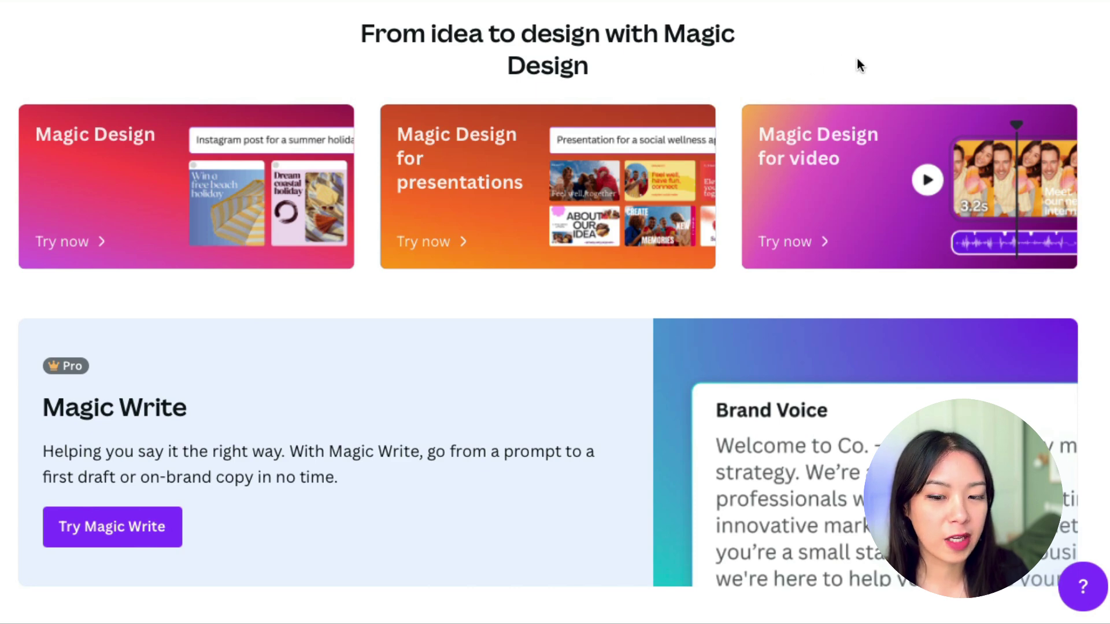
pyautogui.scroll(-3, 384, 305)
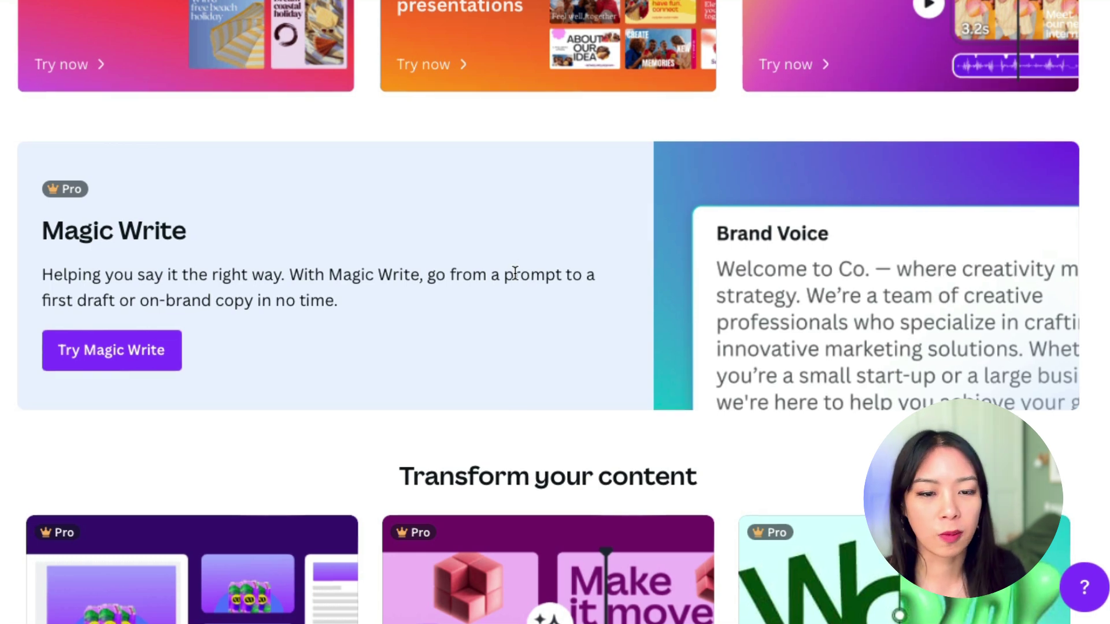
pyautogui.scroll(-6, 602, 364)
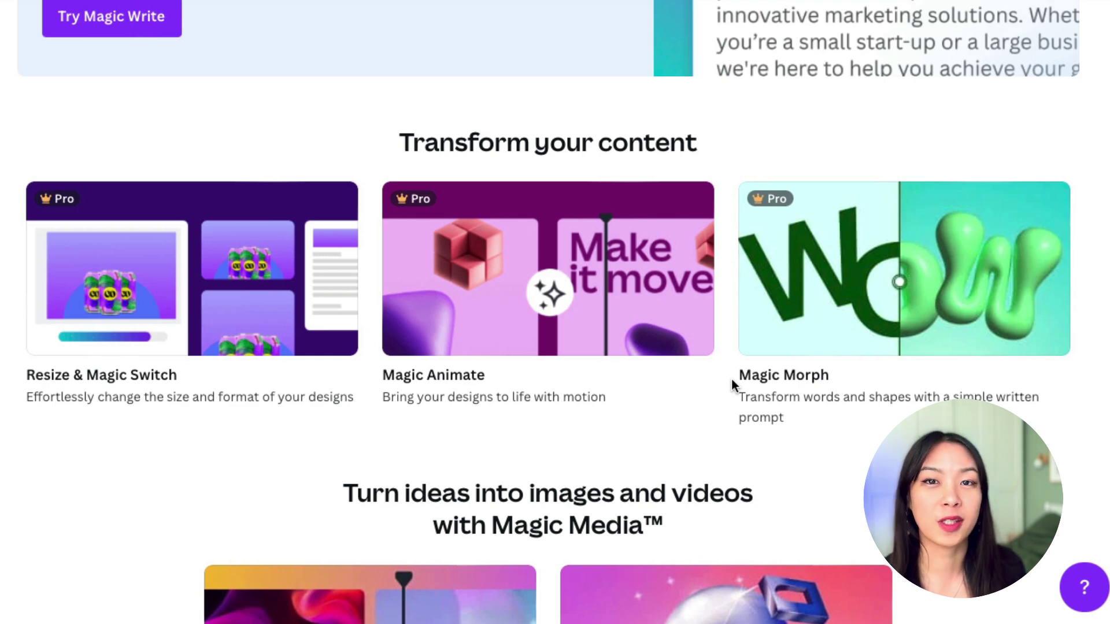
pyautogui.scroll(-5, 732, 384)
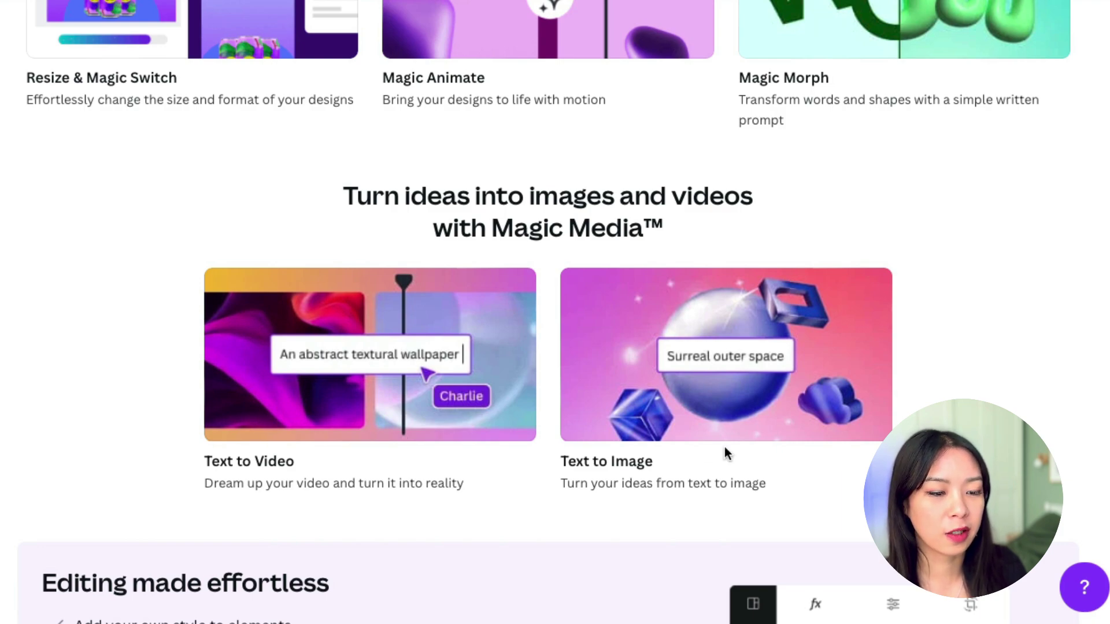
pyautogui.scroll(-7, 874, 289)
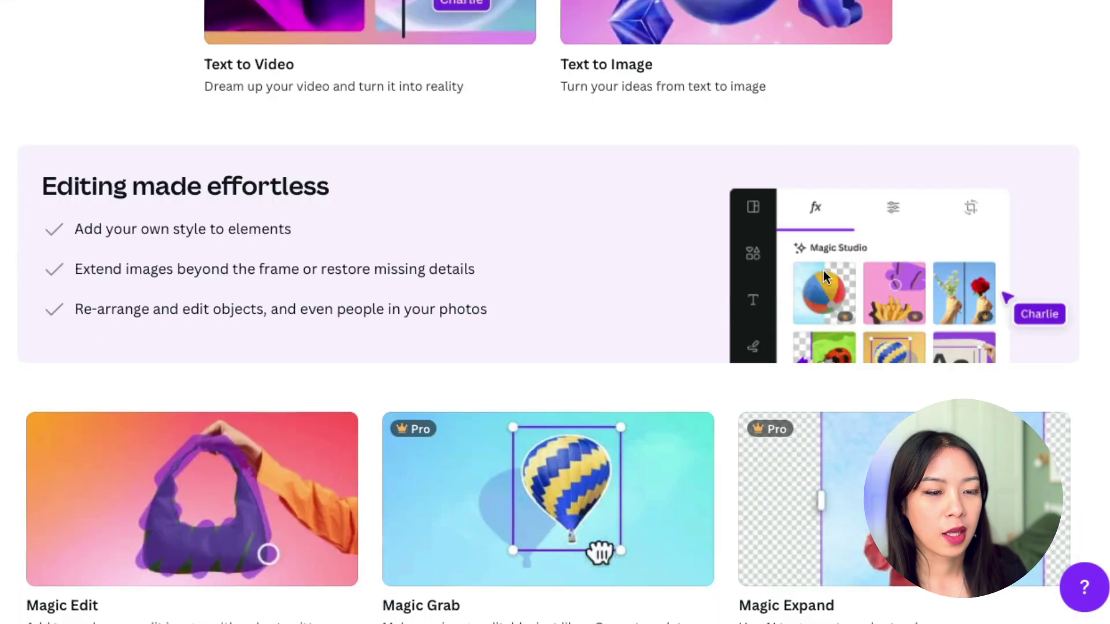
pyautogui.scroll(-2, 605, 199)
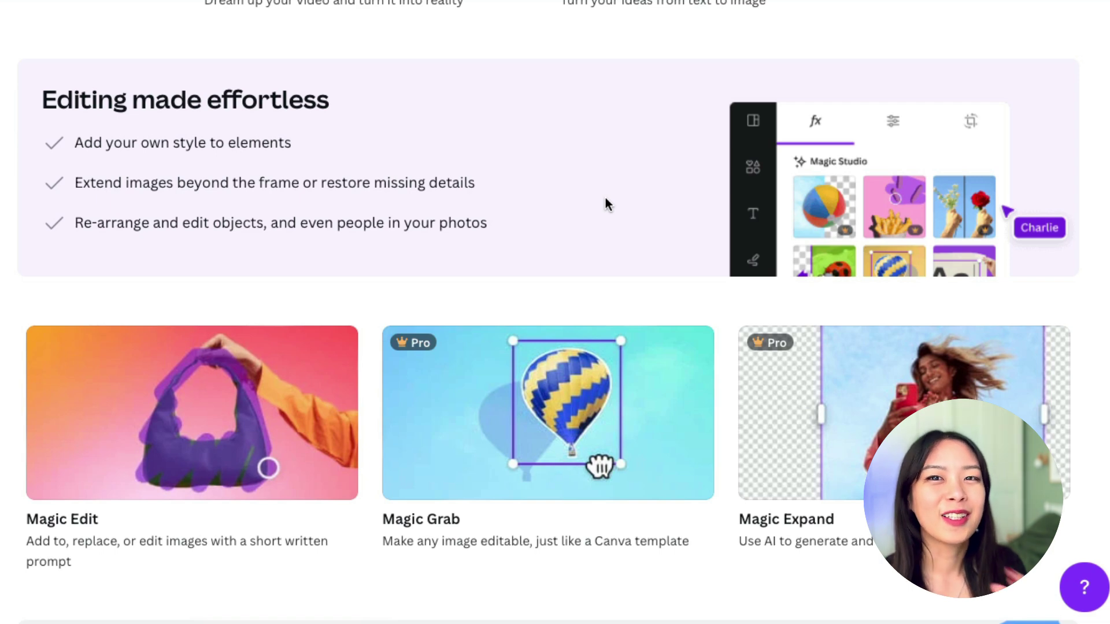
pyautogui.scroll(-1, 605, 202)
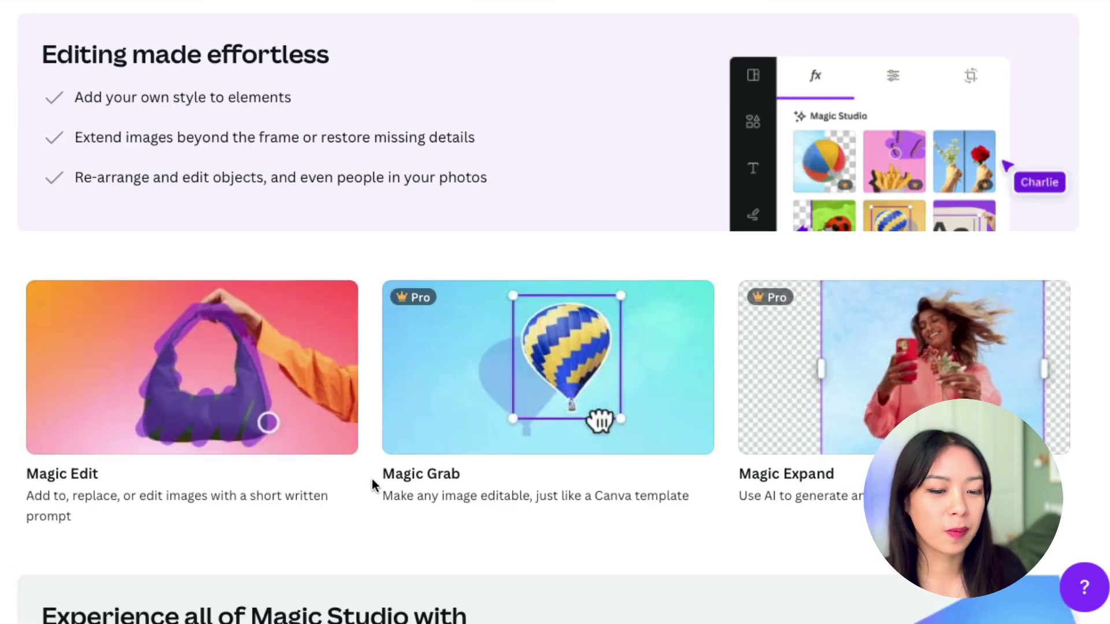
pyautogui.scroll(-5, 810, 492)
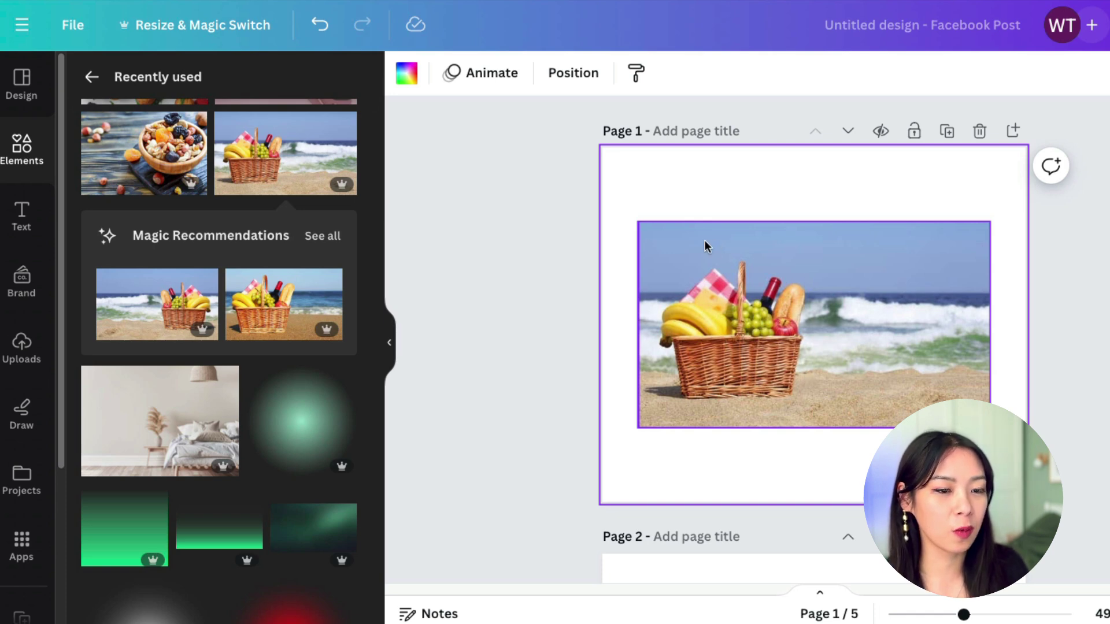
# Step: Use Magic Grab on the beach photo to separate out the picnic basket
pyautogui.click(854, 321)
pyautogui.click(456, 82)
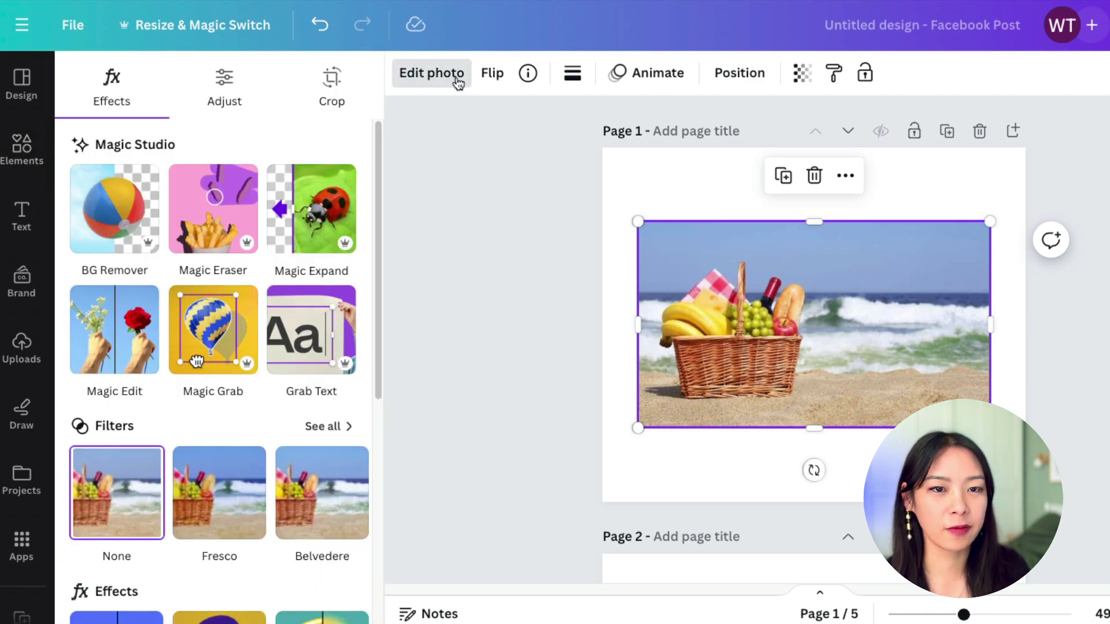
pyautogui.click(226, 335)
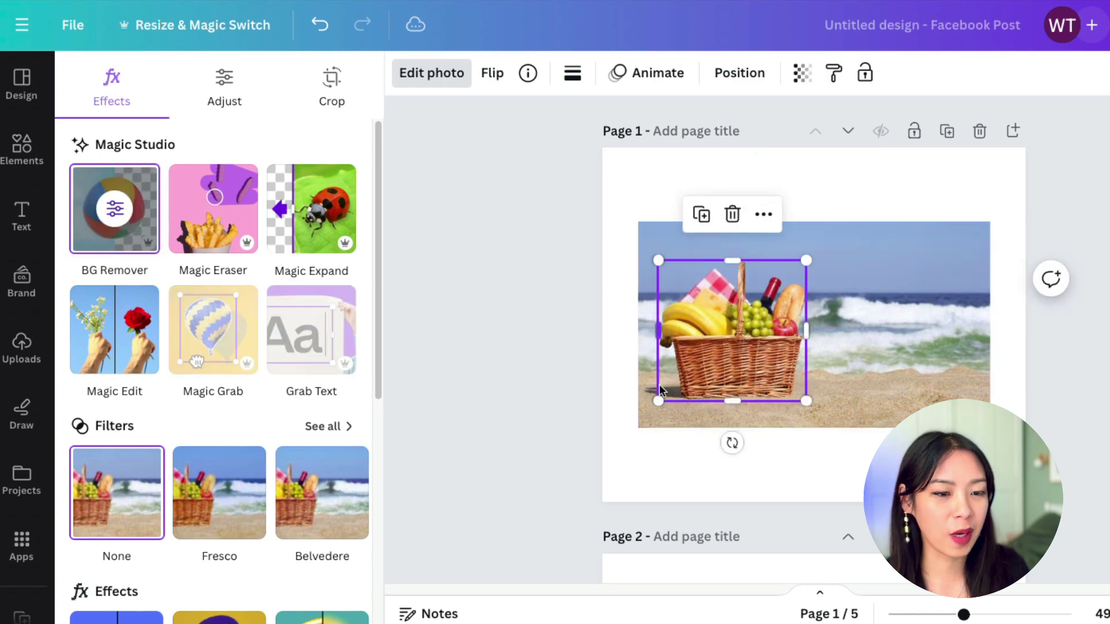
# Step: Drag the basket and the beach photo apart and back to test the separation
pyautogui.moveTo(732, 369); pyautogui.dragTo(694, 280)
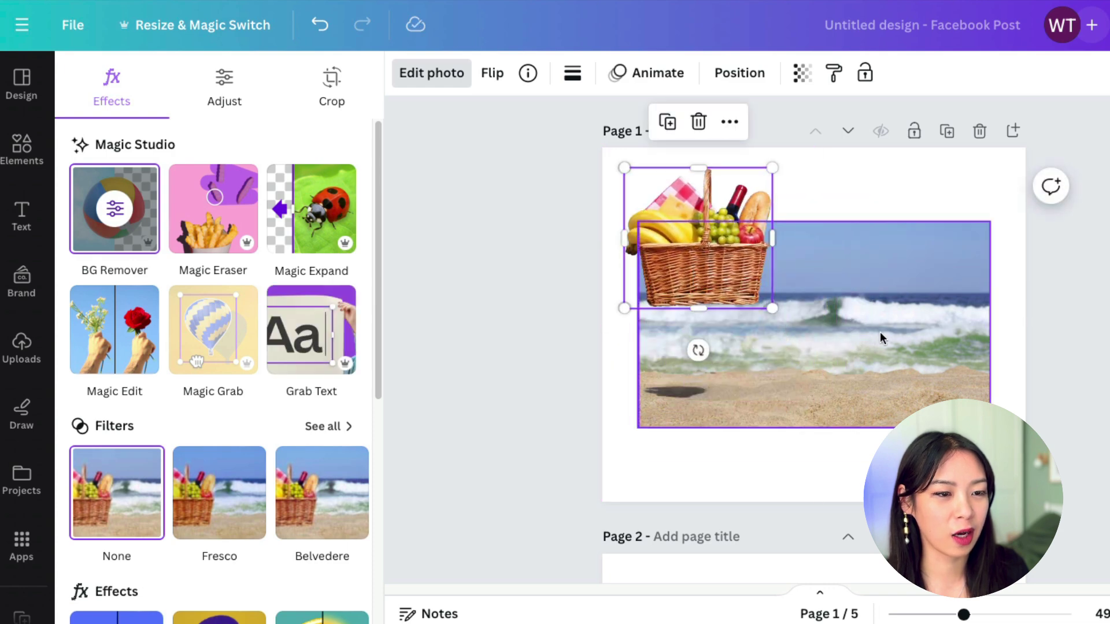
pyautogui.moveTo(890, 338); pyautogui.dragTo(1018, 399)
pyautogui.click(729, 272)
pyautogui.moveTo(730, 272); pyautogui.dragTo(710, 260)
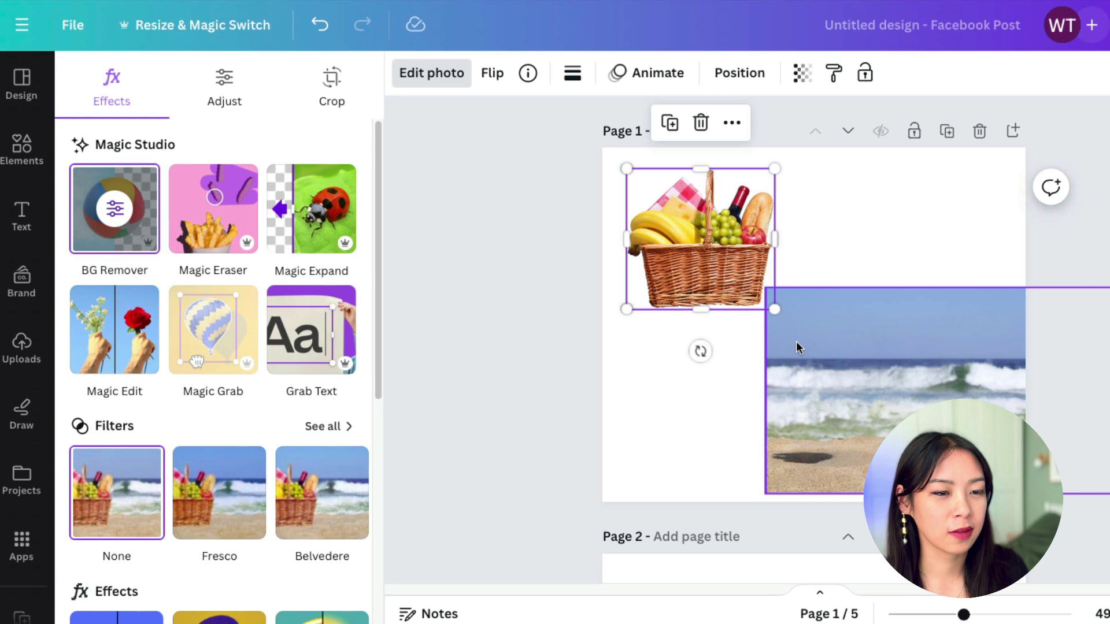
pyautogui.moveTo(876, 375); pyautogui.dragTo(775, 332)
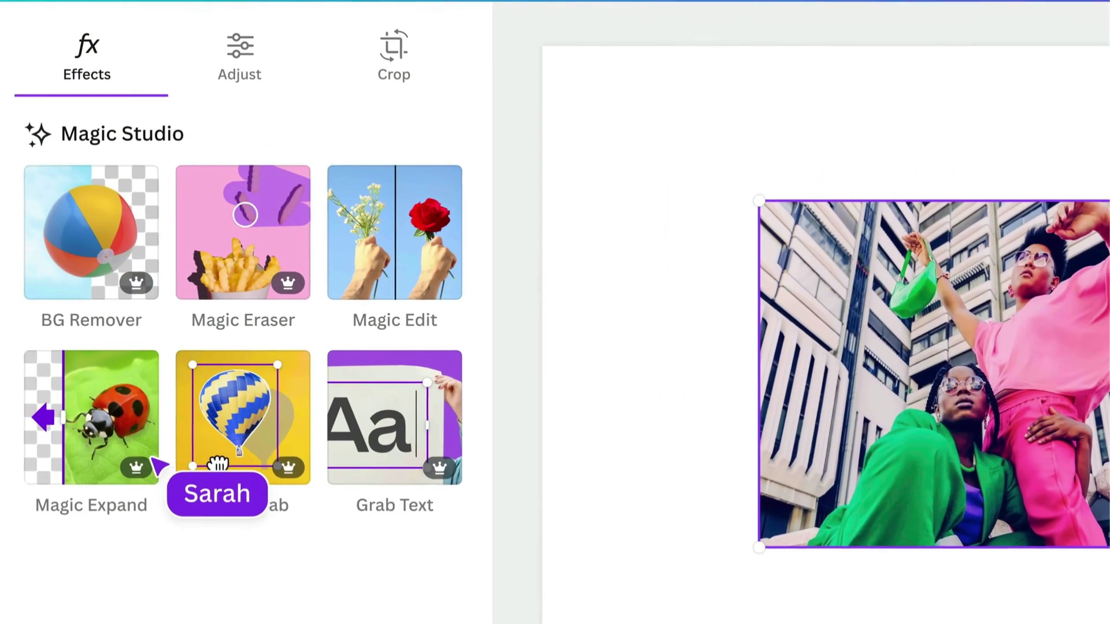
# Step: Run Magic Expand on the pink-and-green outfits photo with the Whole Page option
pyautogui.click(136, 459)
pyautogui.click(122, 350)
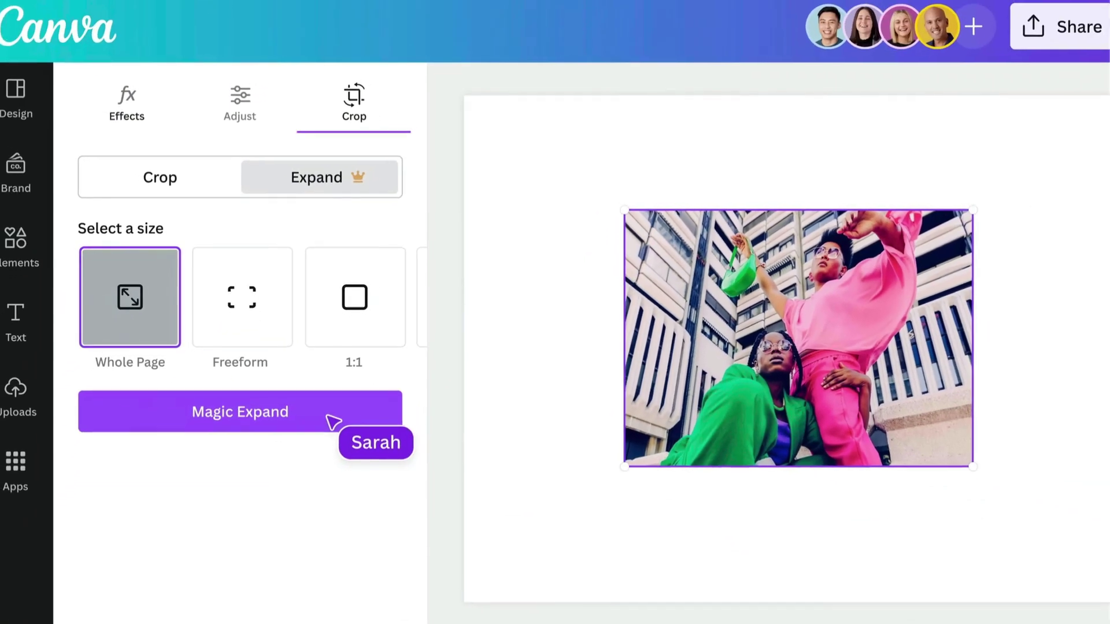
pyautogui.click(366, 463)
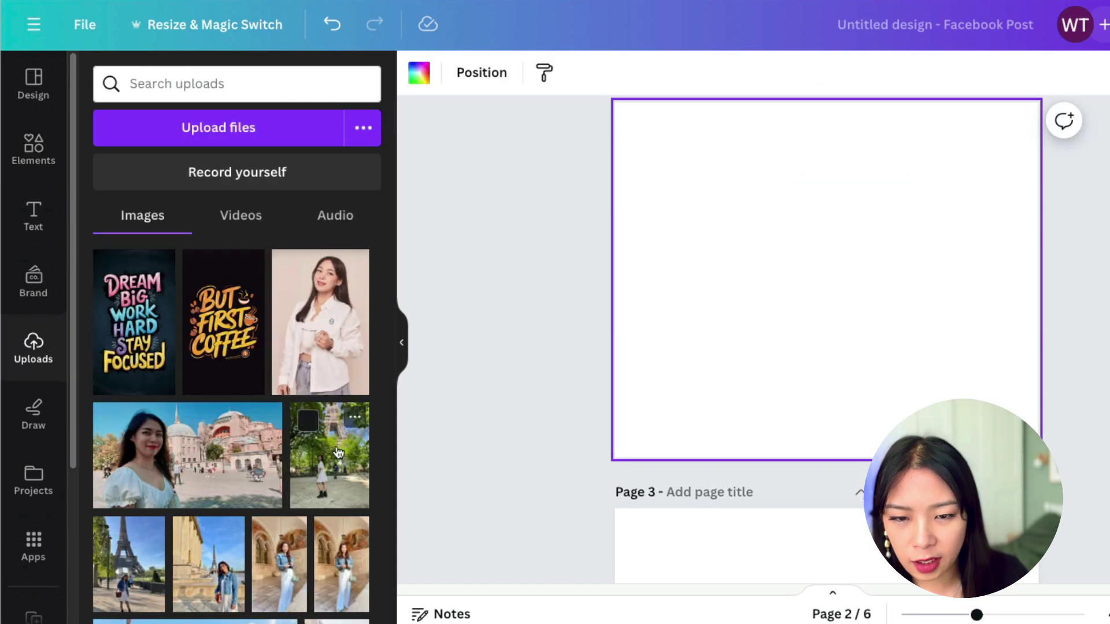
# Step: Add the Eiffel Tower park photo to page 2, enlarge it and center it
pyautogui.scroll(-1, 191, 439)
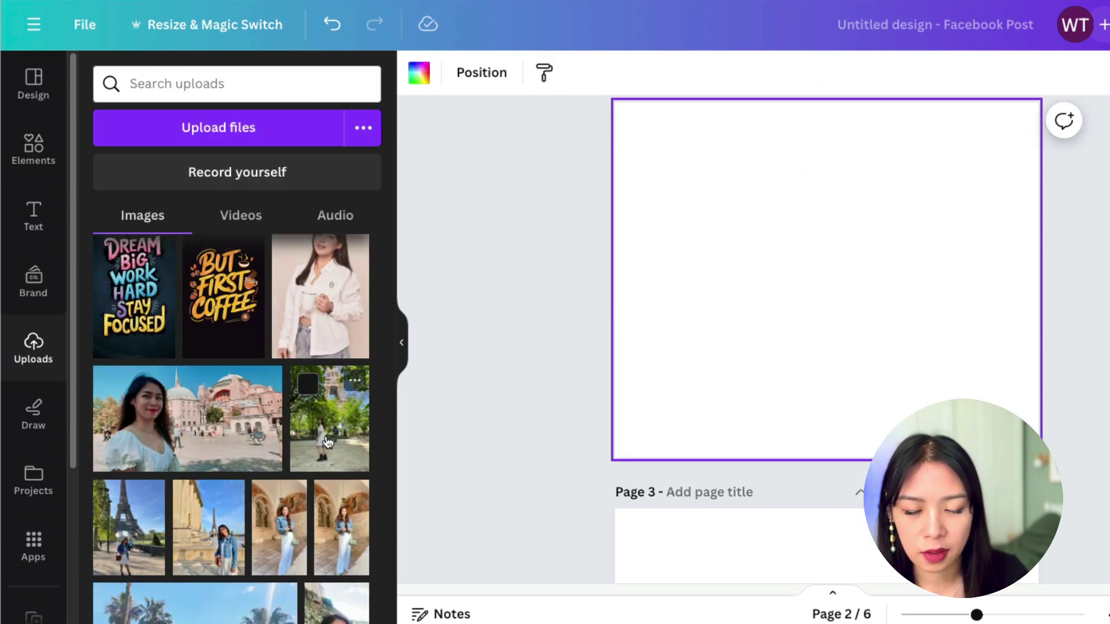
pyautogui.click(328, 442)
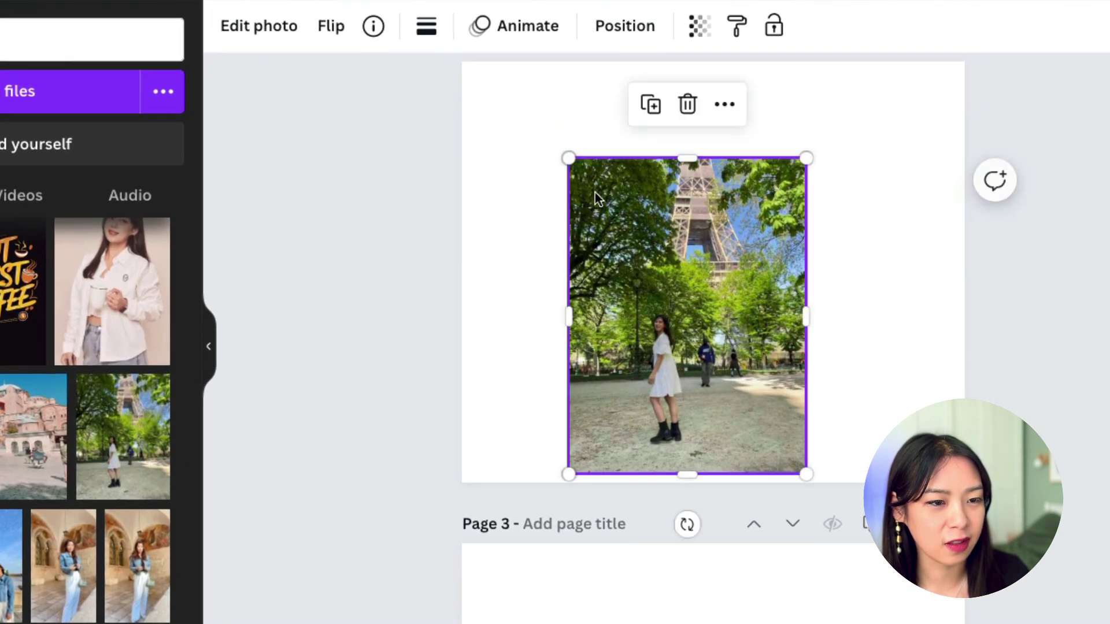
pyautogui.moveTo(569, 158); pyautogui.dragTo(486, 108)
pyautogui.moveTo(656, 216); pyautogui.dragTo(711, 220)
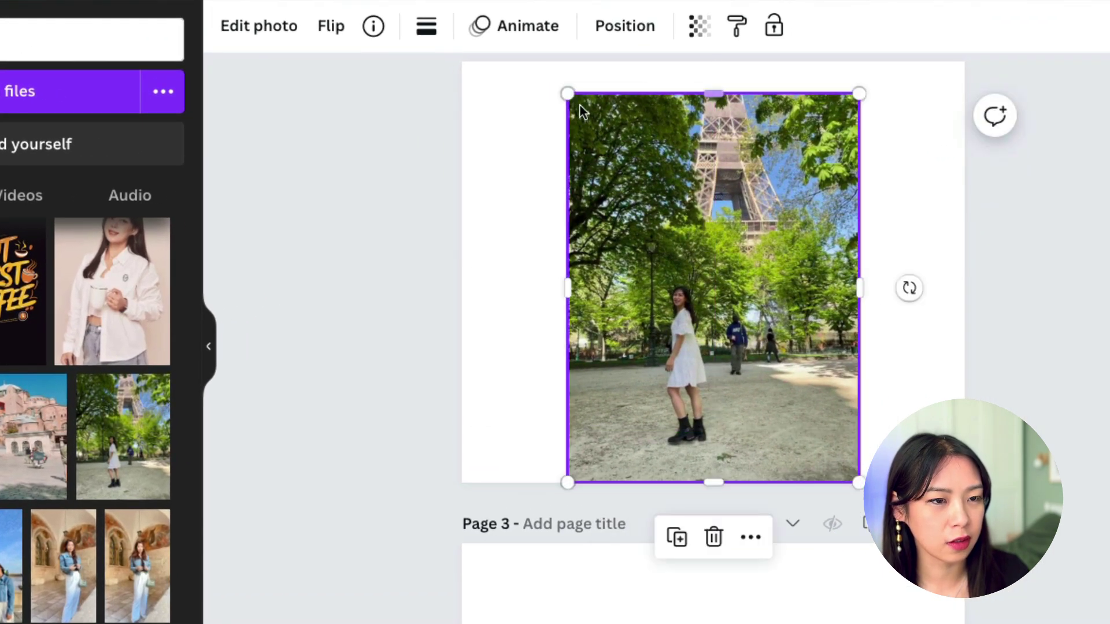
pyautogui.moveTo(567, 94); pyautogui.dragTo(539, 64)
pyautogui.moveTo(714, 235); pyautogui.dragTo(734, 235)
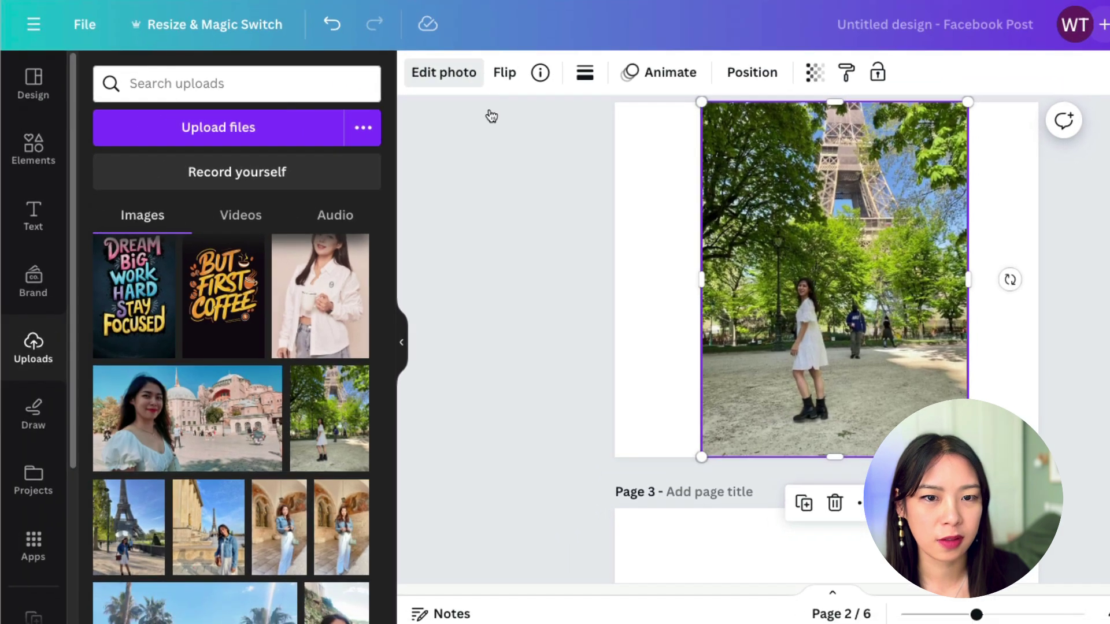
# Step: Magic Expand the photo to Whole Page, compare the four versions and keep the bottom-left one
pyautogui.click(443, 72)
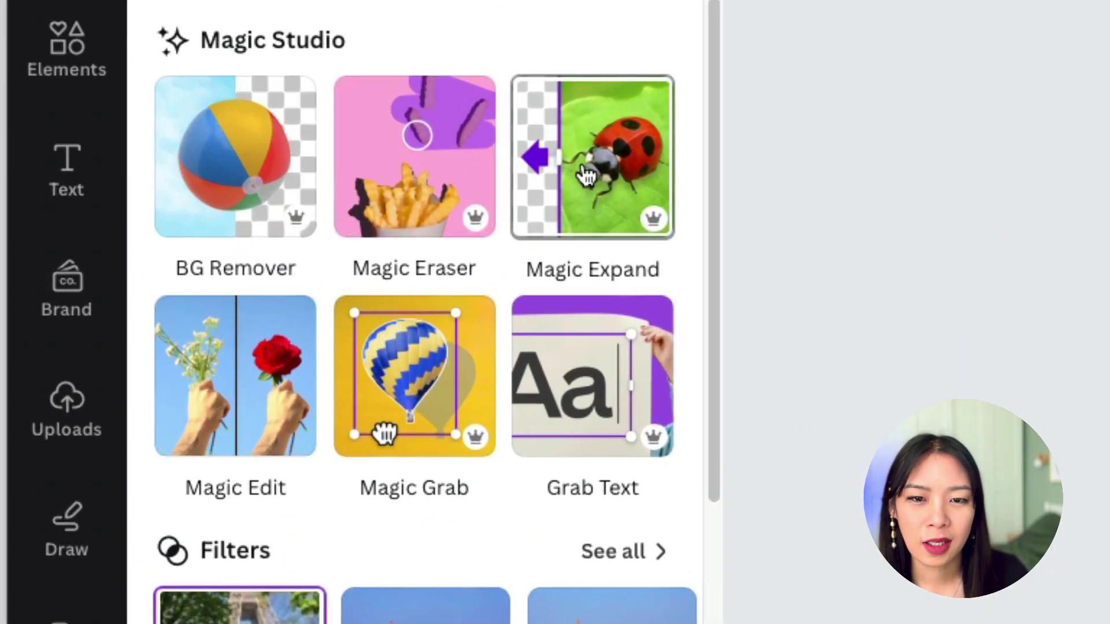
pyautogui.click(585, 174)
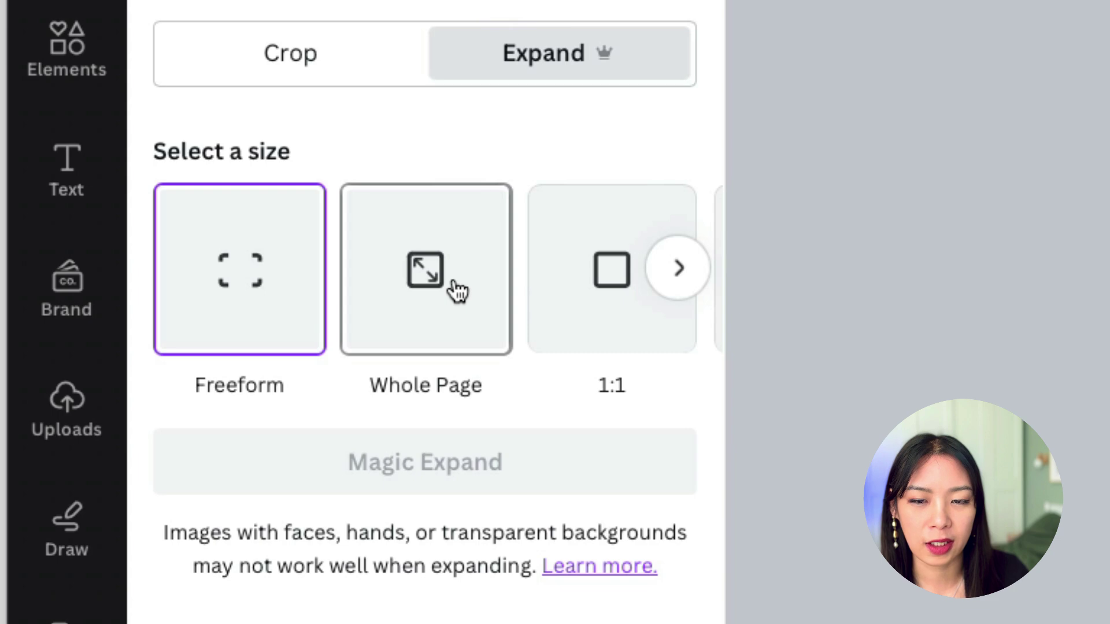
pyautogui.click(457, 308)
pyautogui.click(509, 462)
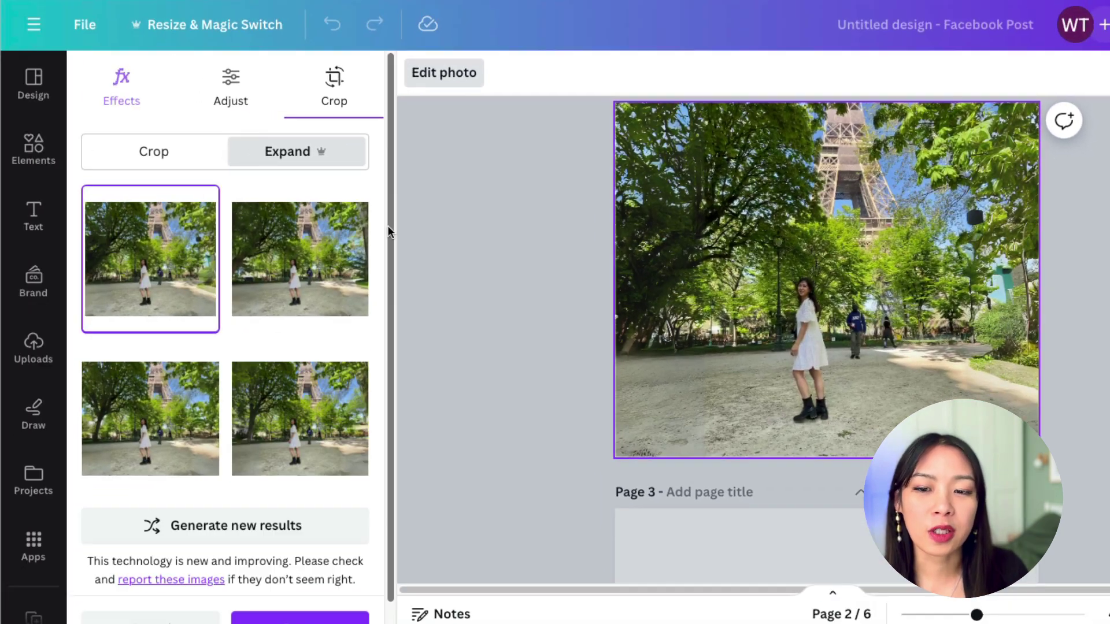
pyautogui.click(299, 260)
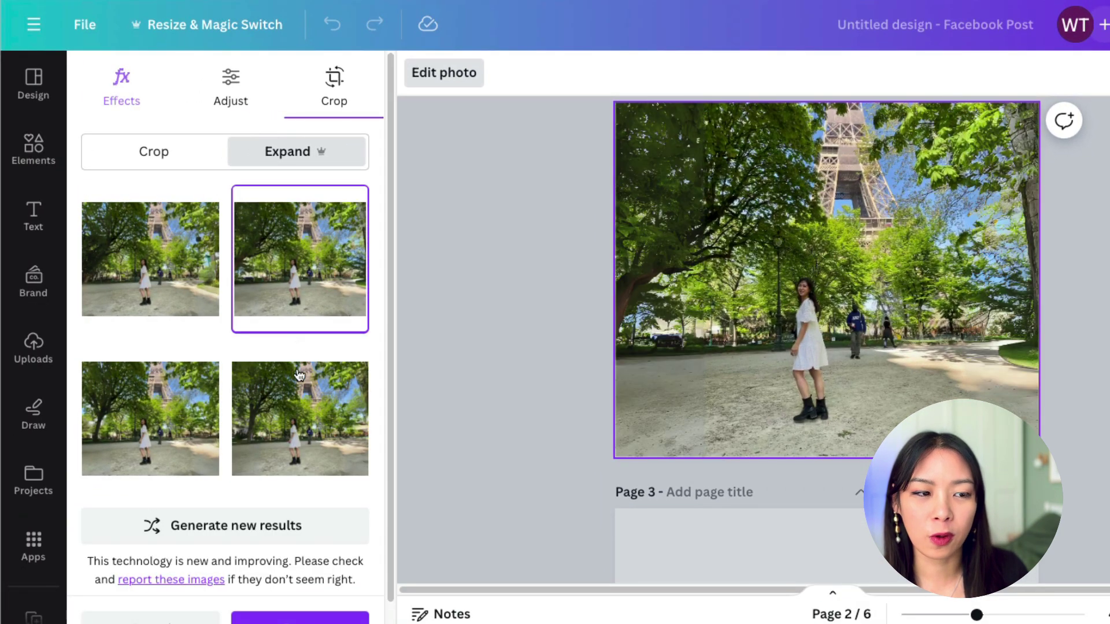
pyautogui.click(300, 393)
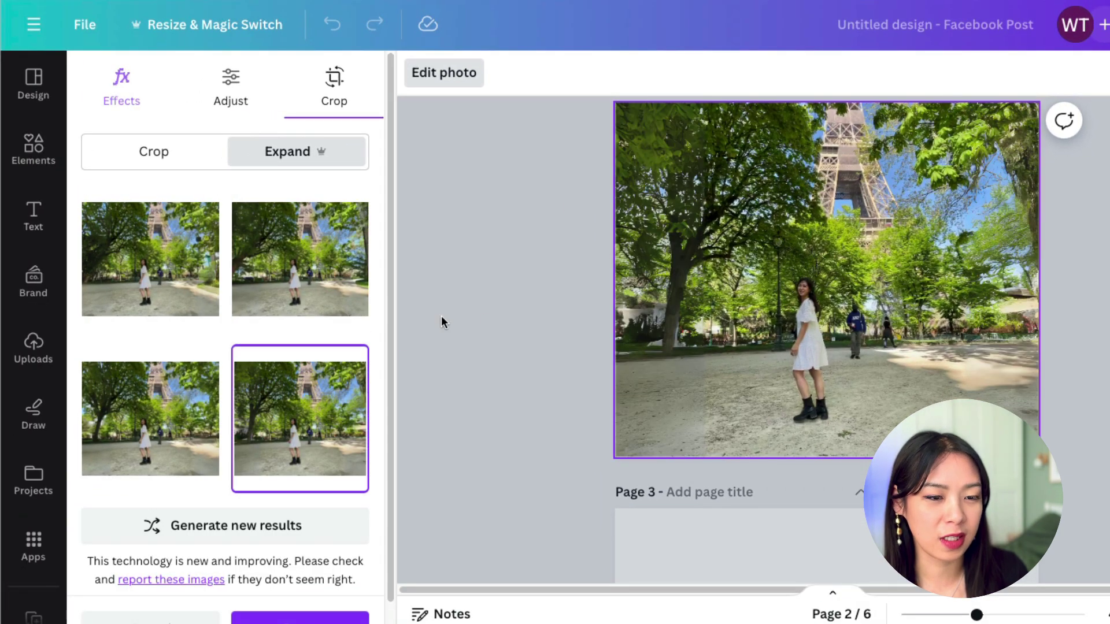
pyautogui.click(160, 420)
pyautogui.click(168, 294)
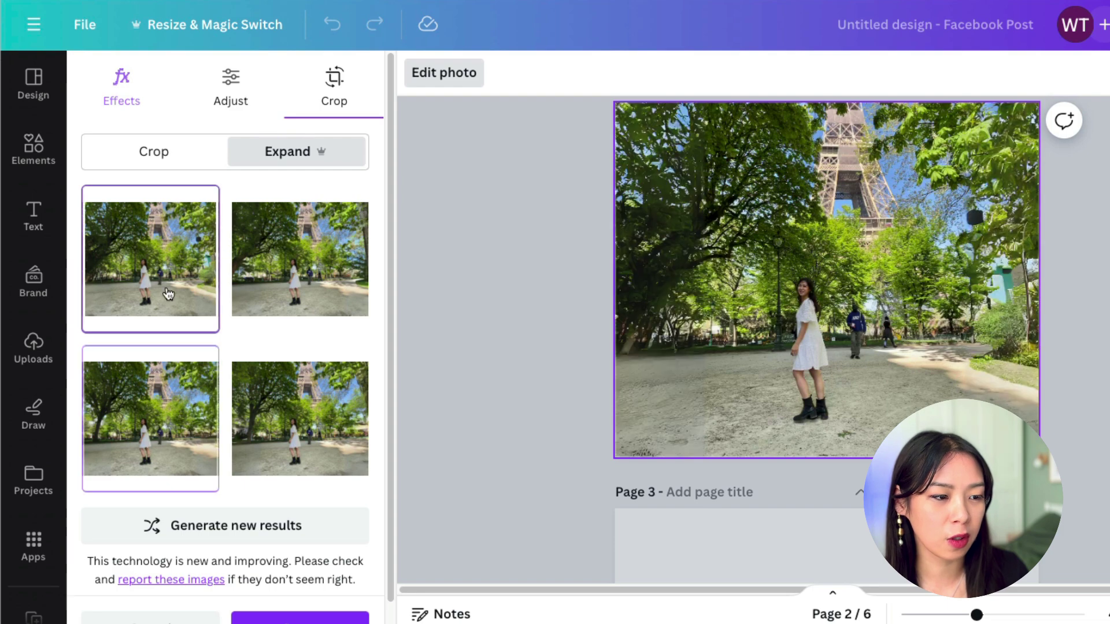
pyautogui.click(188, 399)
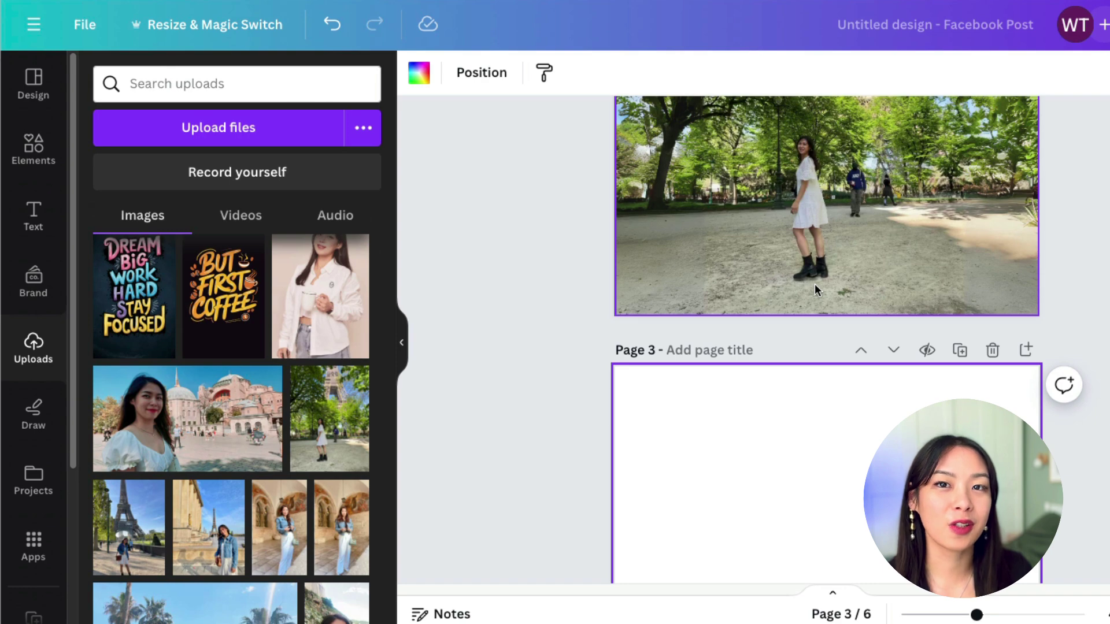
# Step: Add the denim-jacket woman's Eiffel Tower photo to page 3 and enlarge it
pyautogui.scroll(-3, 815, 286)
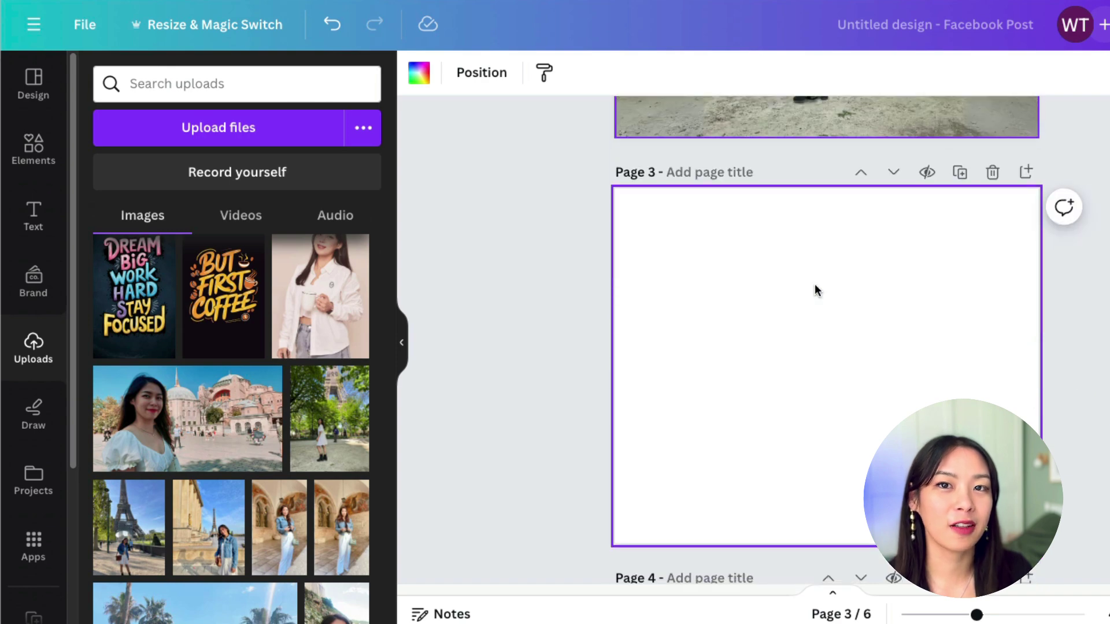
pyautogui.click(208, 527)
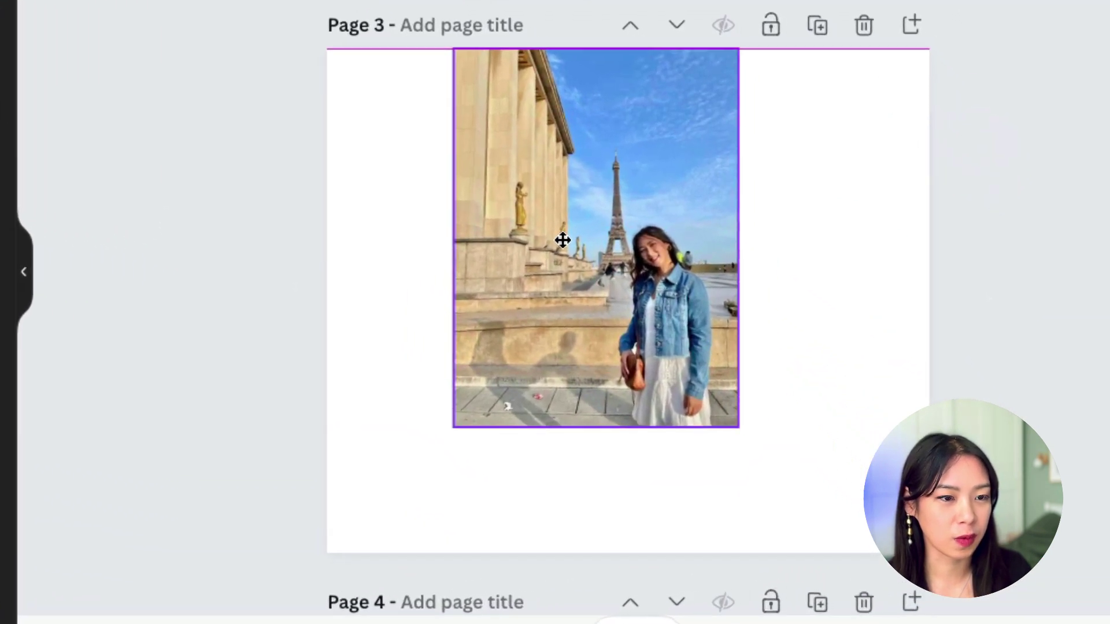
pyautogui.moveTo(739, 427); pyautogui.dragTo(832, 553)
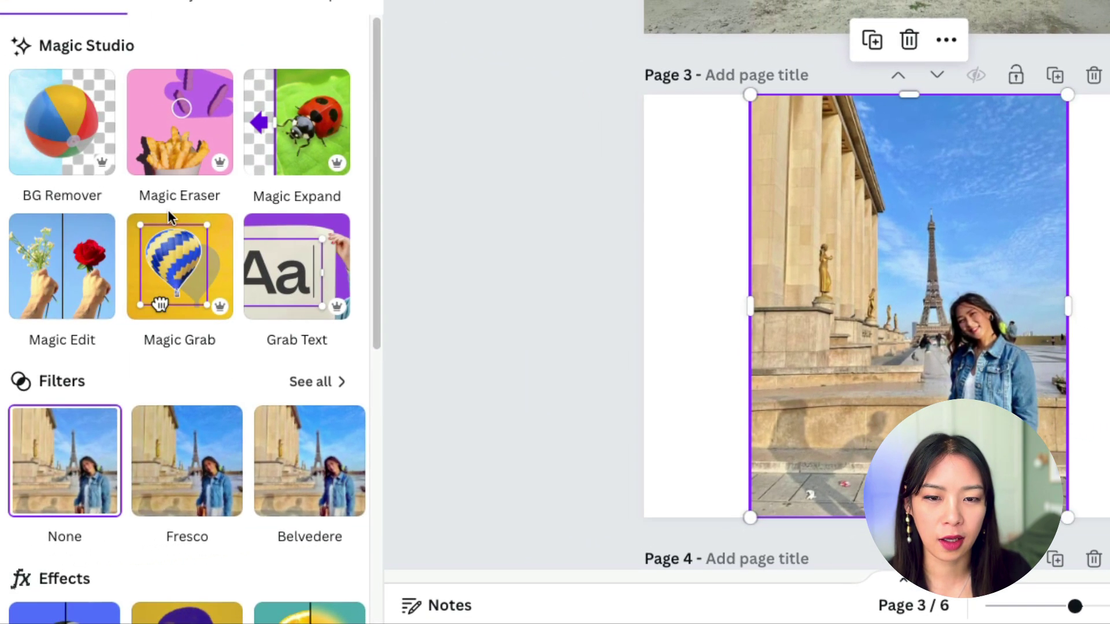
# Step: Magic Expand the photo to Whole Page, try the versions and keep the third
pyautogui.click(340, 128)
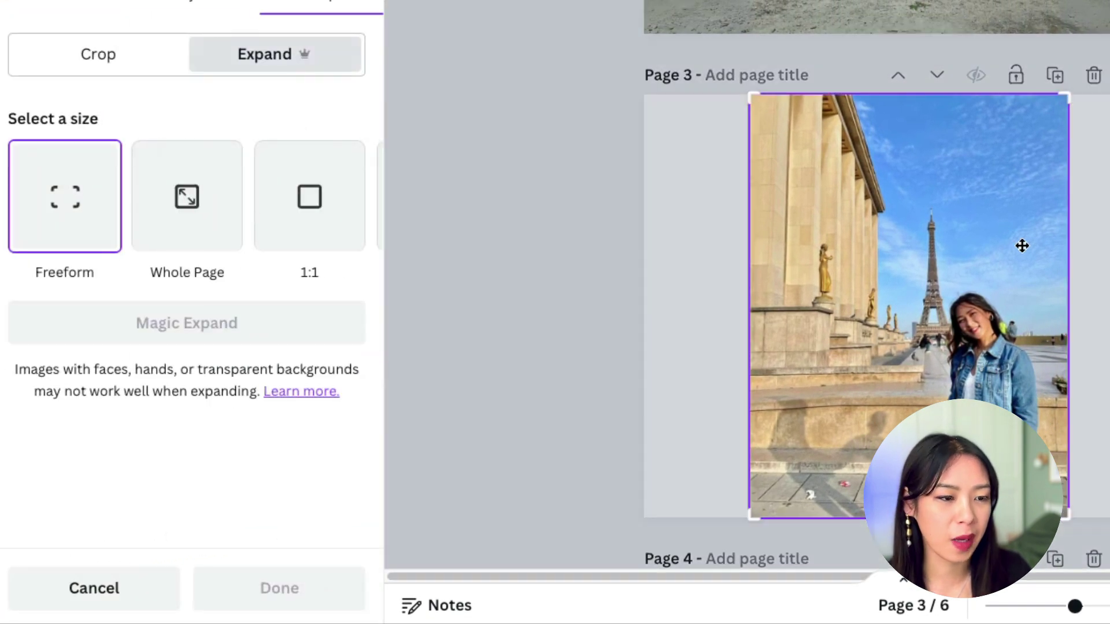
pyautogui.click(201, 211)
pyautogui.click(260, 323)
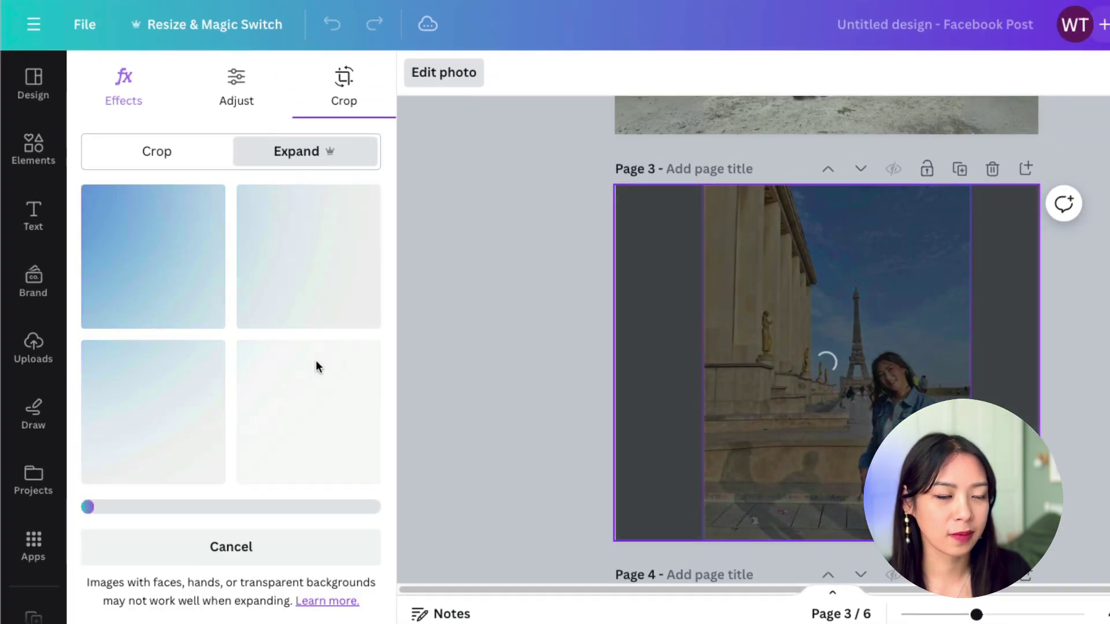
pyautogui.scroll(-2, 697, 345)
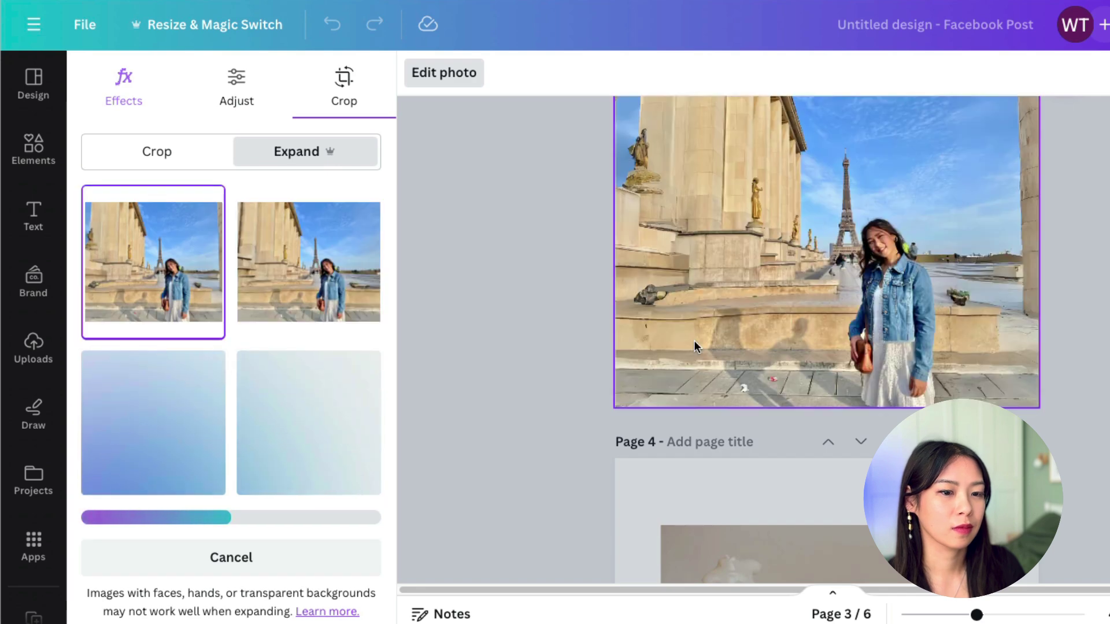
pyautogui.scroll(1, 746, 347)
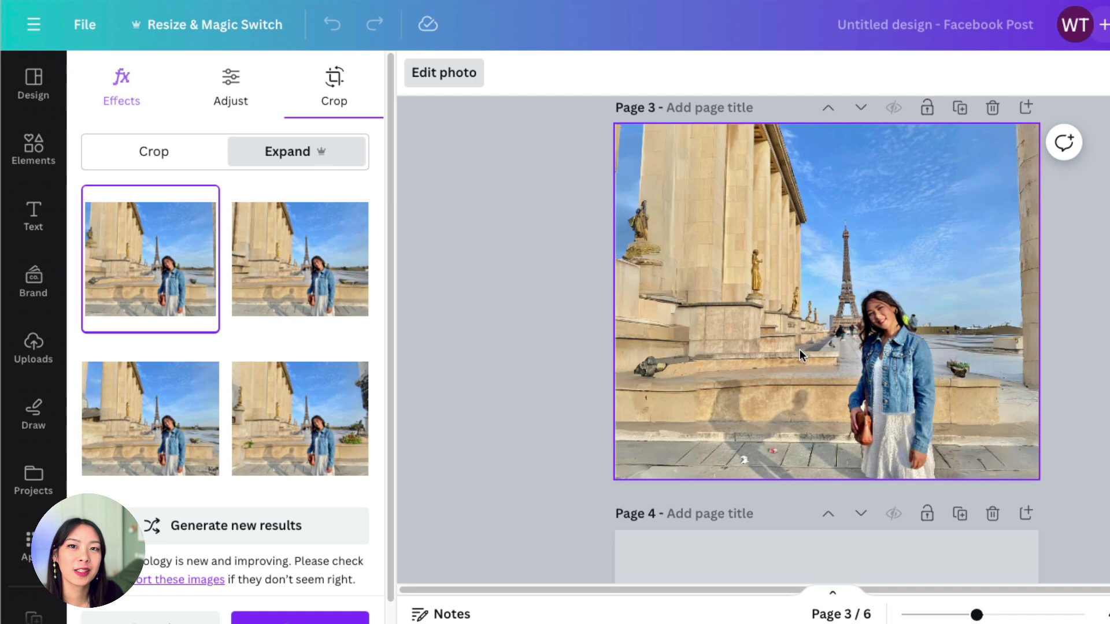
pyautogui.click(295, 295)
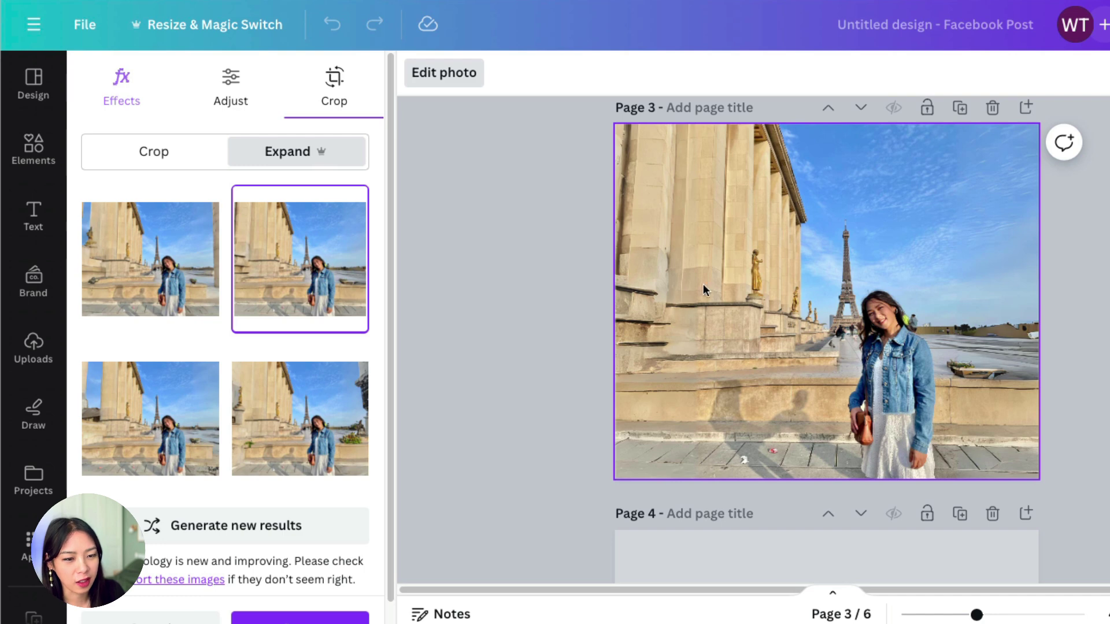
pyautogui.click(305, 427)
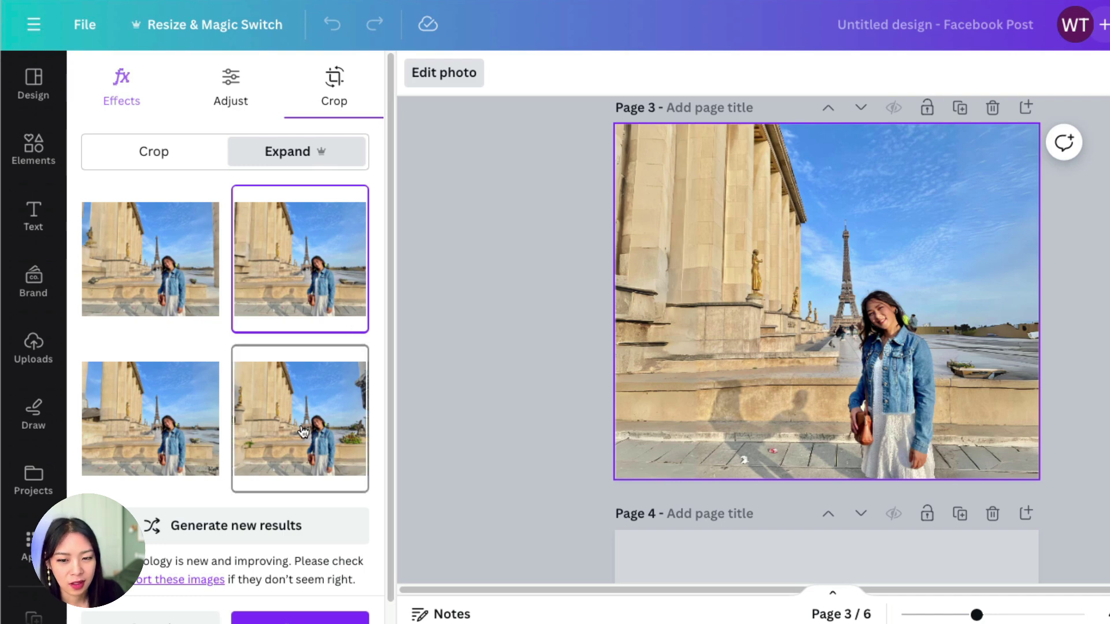
pyautogui.click(195, 255)
pyautogui.click(184, 426)
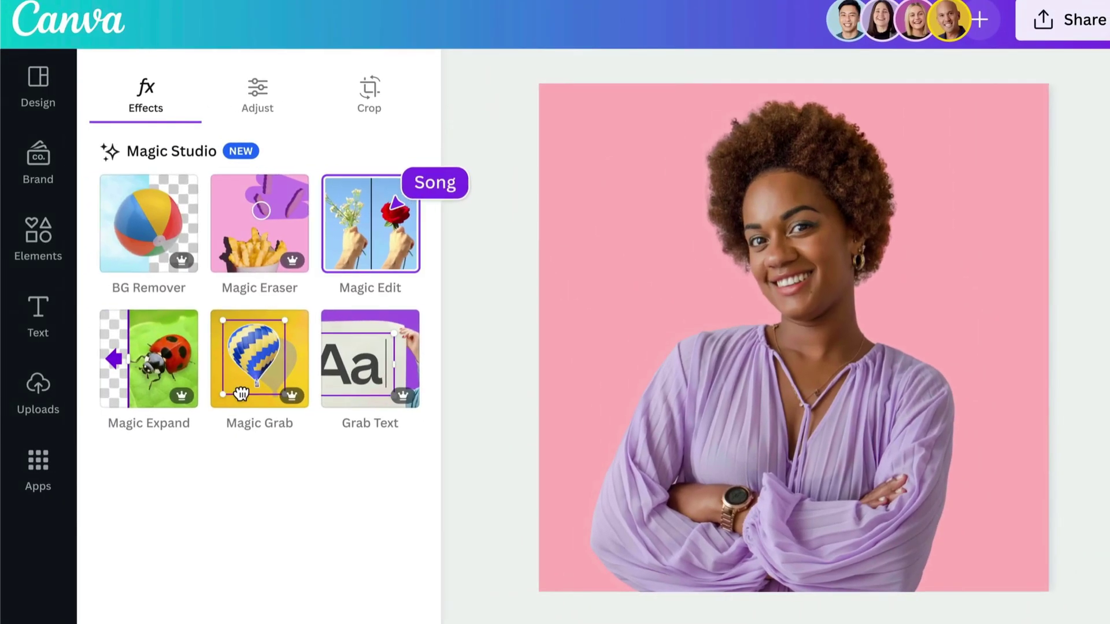
# Step: Brush over the portrait woman's top in Magic Edit and enter 'Professional portrait in a suit jacket'
pyautogui.click(396, 203)
pyautogui.moveTo(612, 413)
pyautogui.mouseDown()
pyautogui.moveTo(723, 344)
pyautogui.moveTo(613, 525)
pyautogui.moveTo(766, 389)
pyautogui.moveTo(792, 444)
pyautogui.moveTo(784, 537)
pyautogui.moveTo(884, 441)
pyautogui.mouseUp()
pyautogui.click(389, 314)
pyautogui.click(373, 261)
pyautogui.write('Professional portrait in a suit jacke')
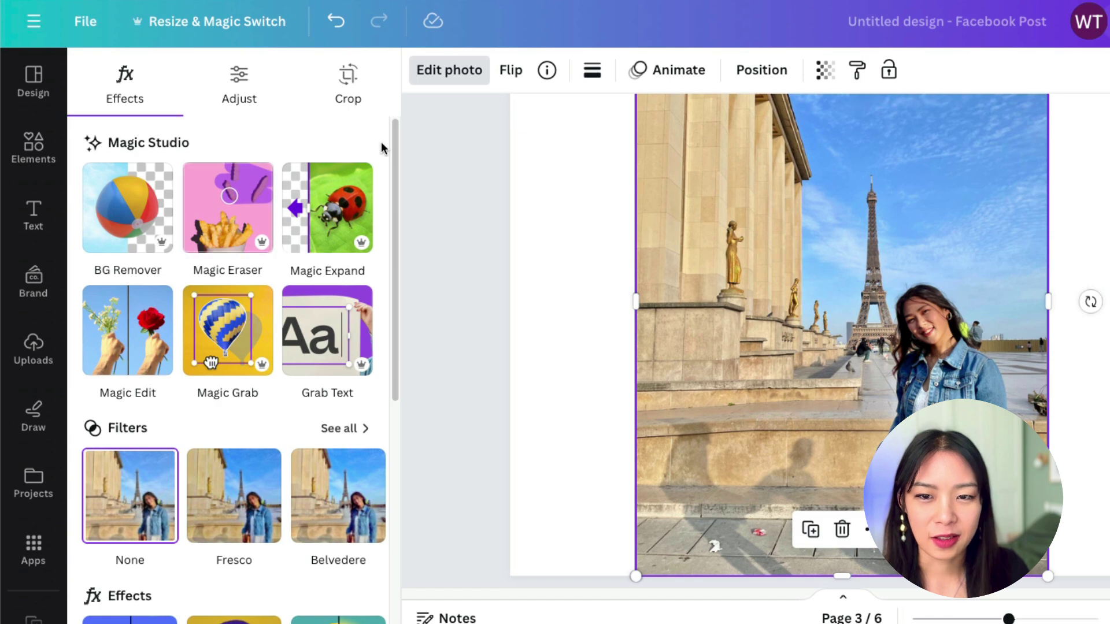
# Step: Use Magic Eraser at brush size 12 to remove the litter spot from the pavement
pyautogui.click(243, 217)
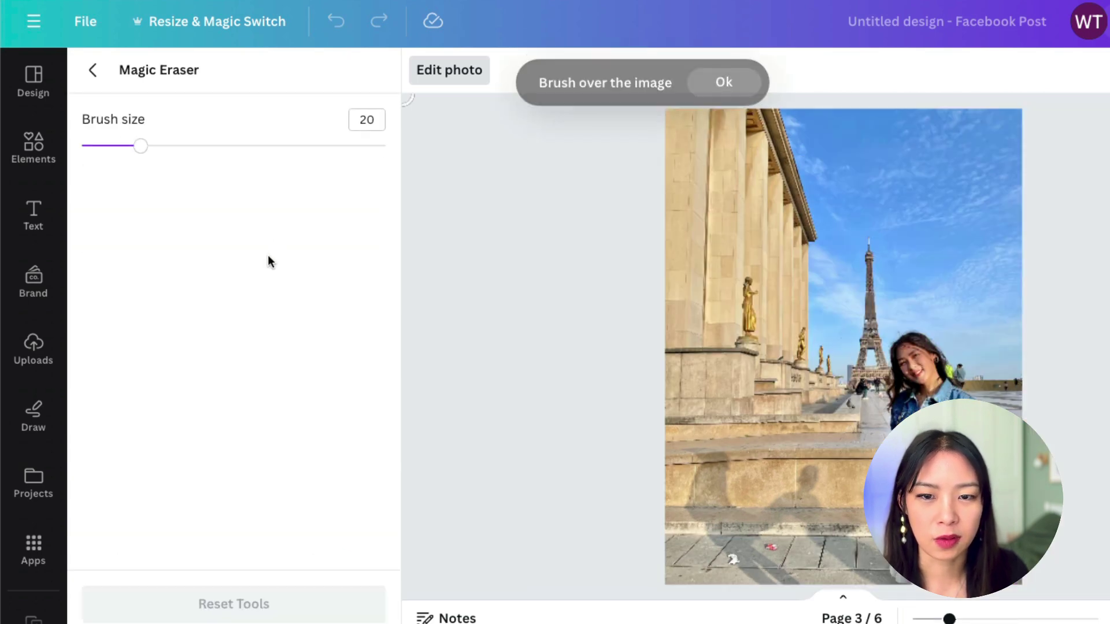
pyautogui.click(91, 70)
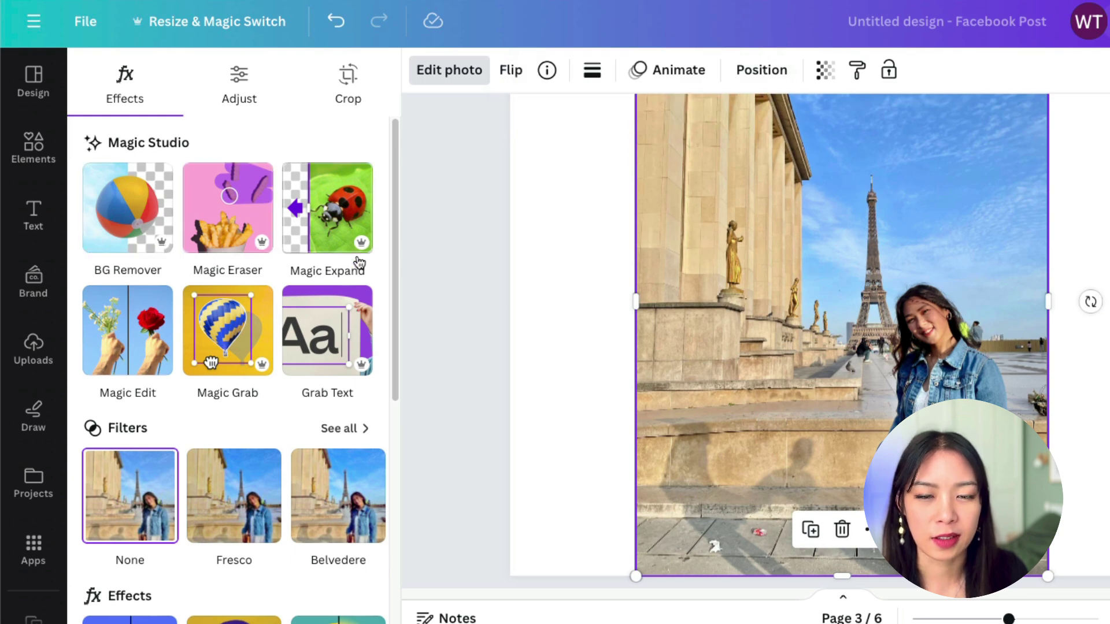
pyautogui.click(230, 225)
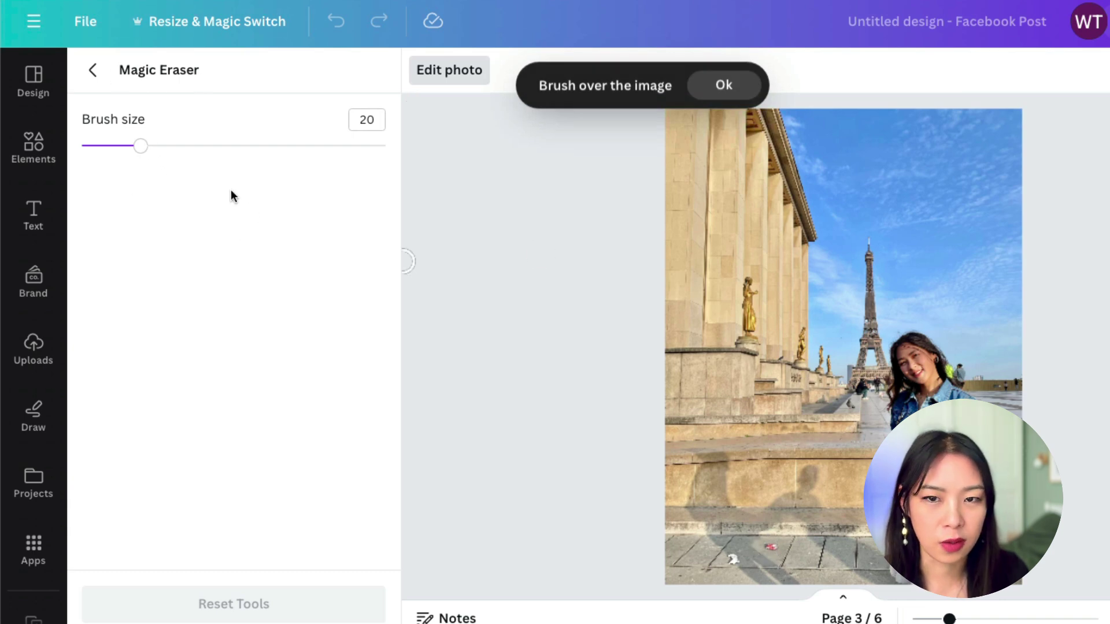
pyautogui.moveTo(137, 149); pyautogui.dragTo(116, 148)
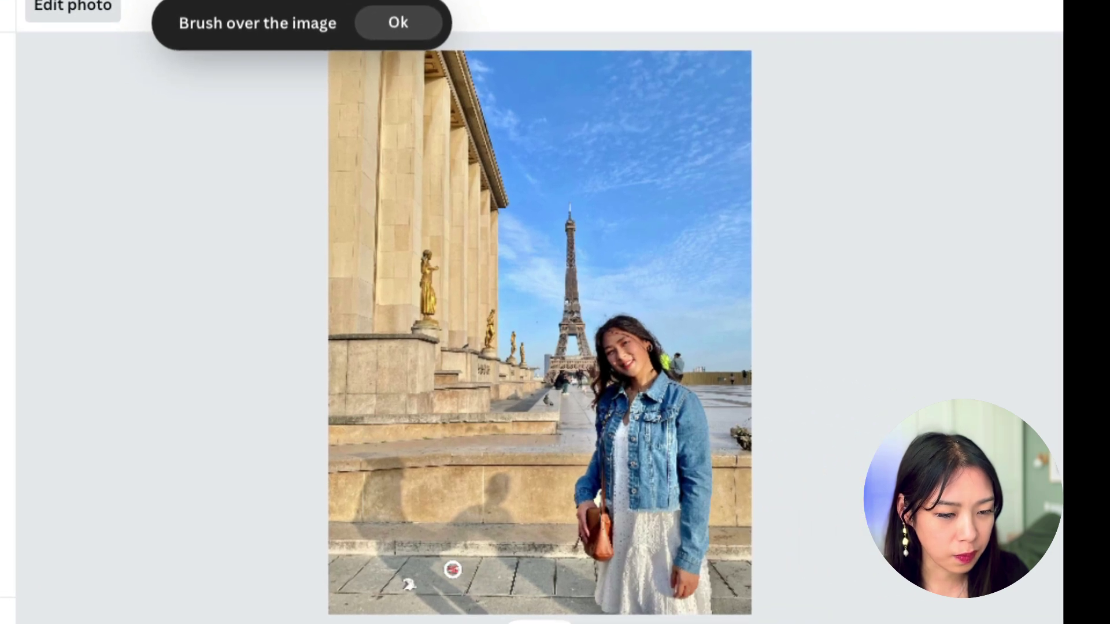
pyautogui.moveTo(452, 570); pyautogui.dragTo(455, 570)
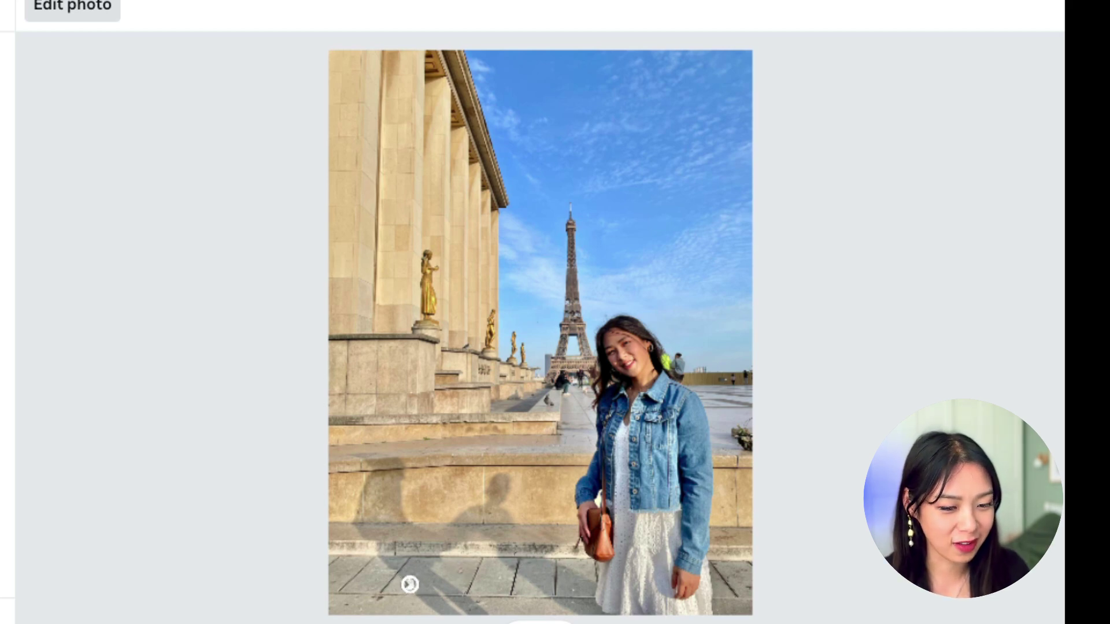
pyautogui.click(409, 584)
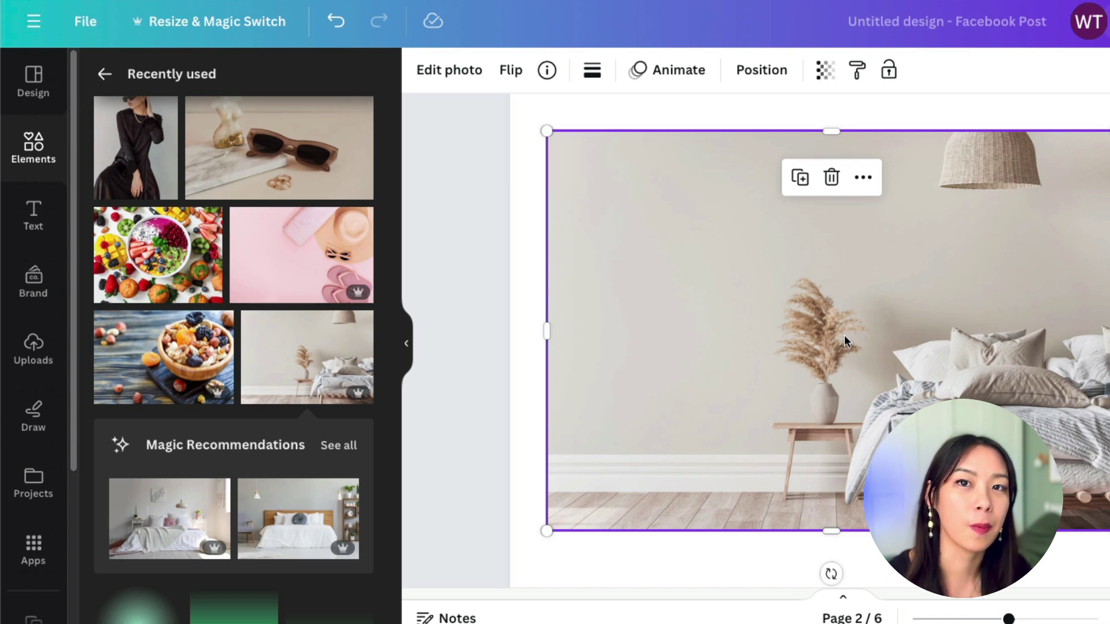
# Step: Open Magic Edit on the bedroom photo and paint over the pampas-grass vase at brush size 24
pyautogui.press('Escape')
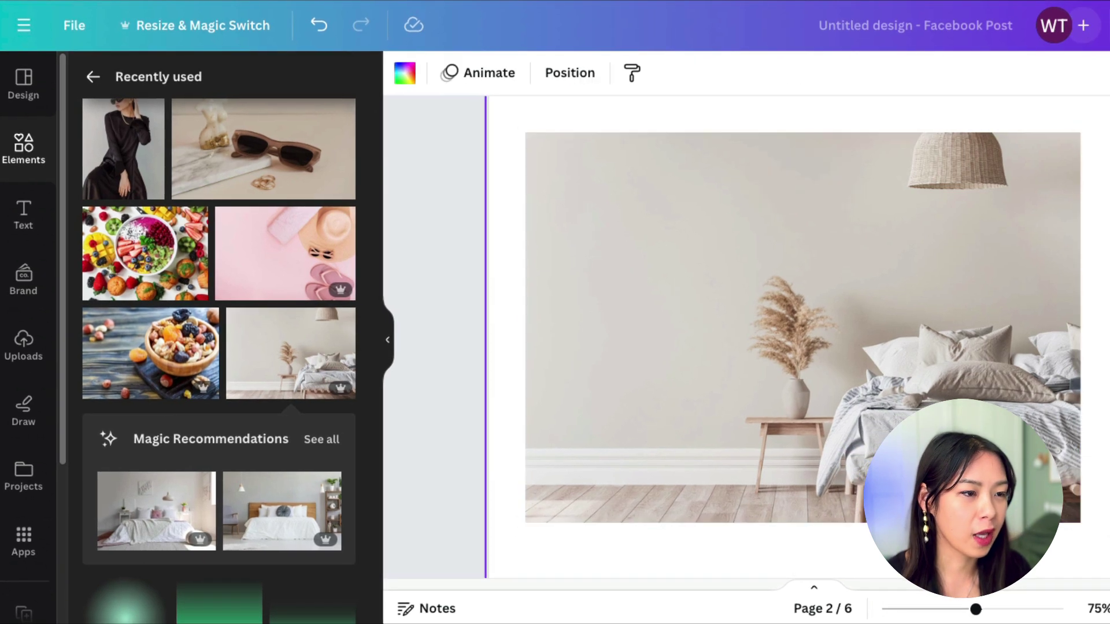
pyautogui.click(775, 292)
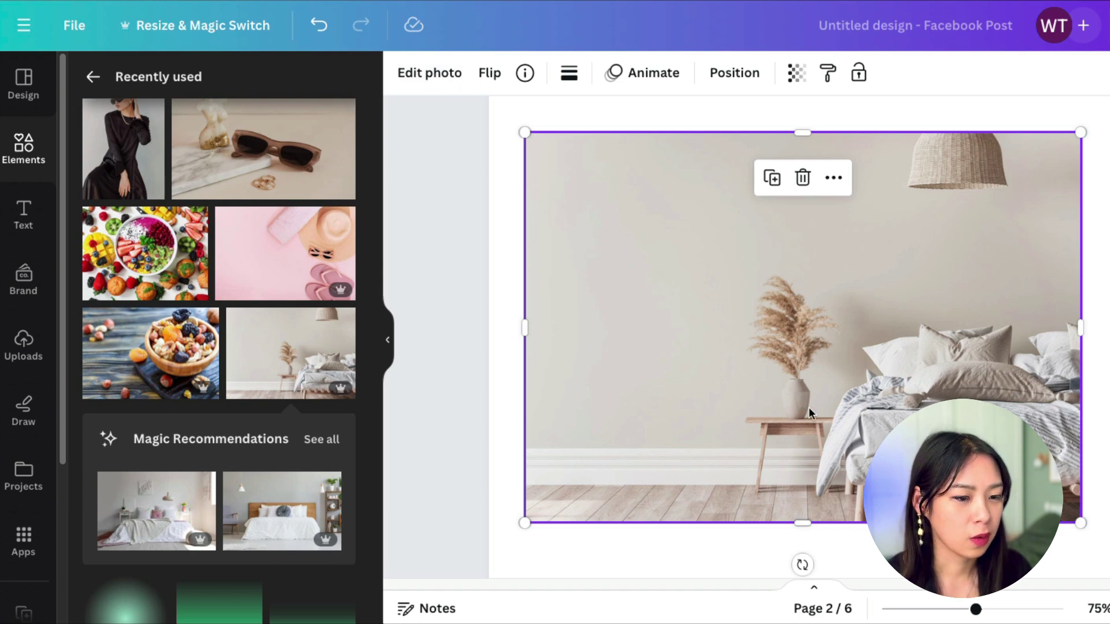
pyautogui.click(445, 80)
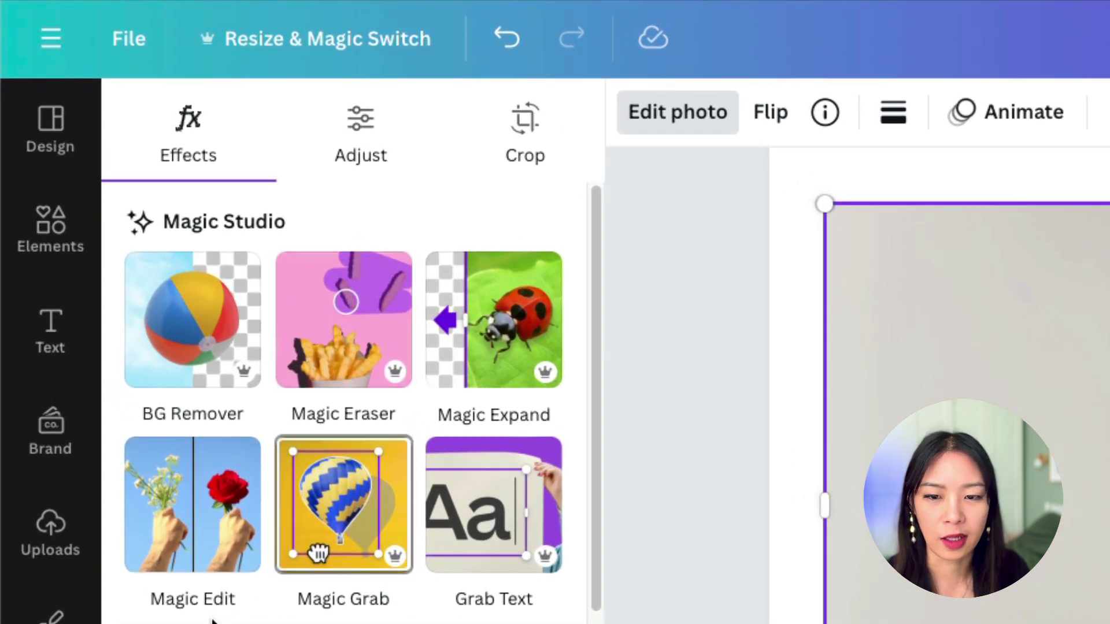
pyautogui.click(199, 521)
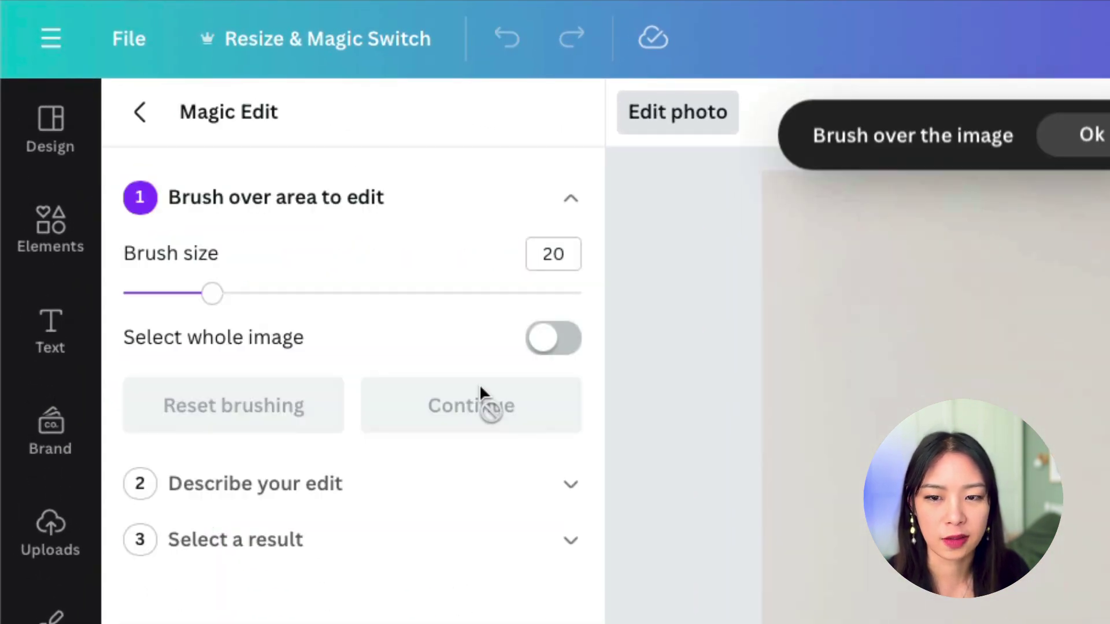
pyautogui.click(140, 111)
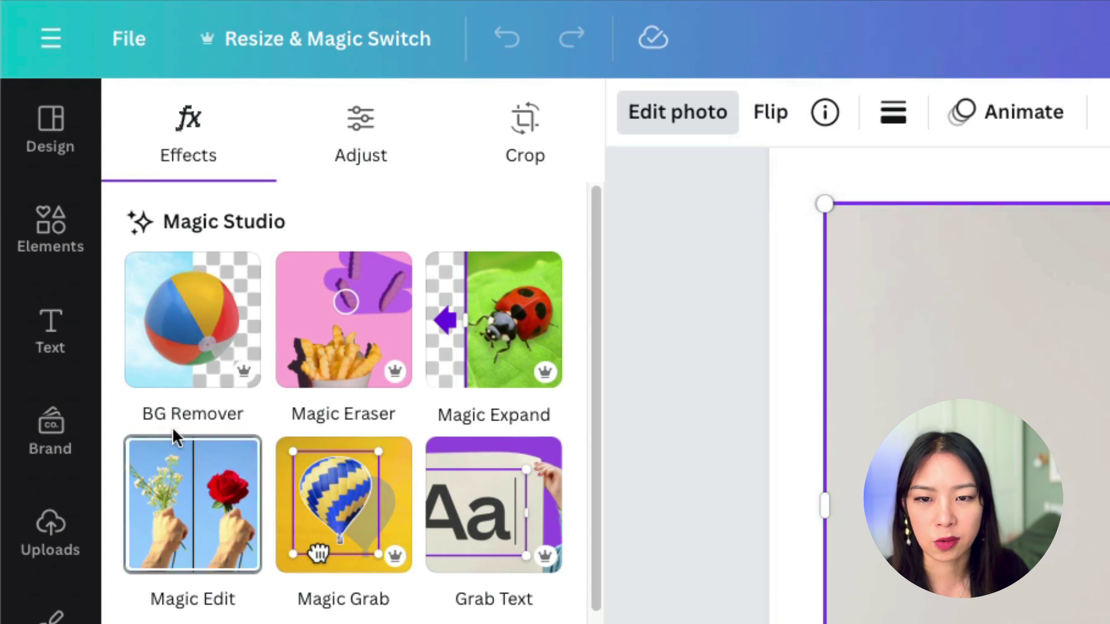
pyautogui.click(215, 530)
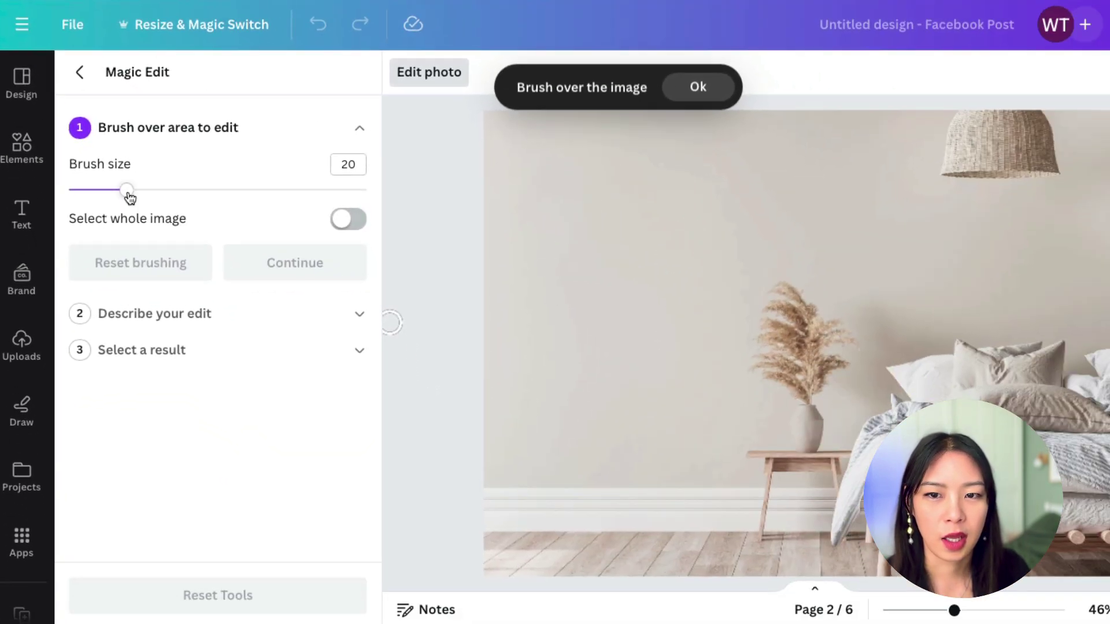
pyautogui.moveTo(198, 277); pyautogui.dragTo(182, 279)
pyautogui.moveTo(115, 190); pyautogui.dragTo(139, 191)
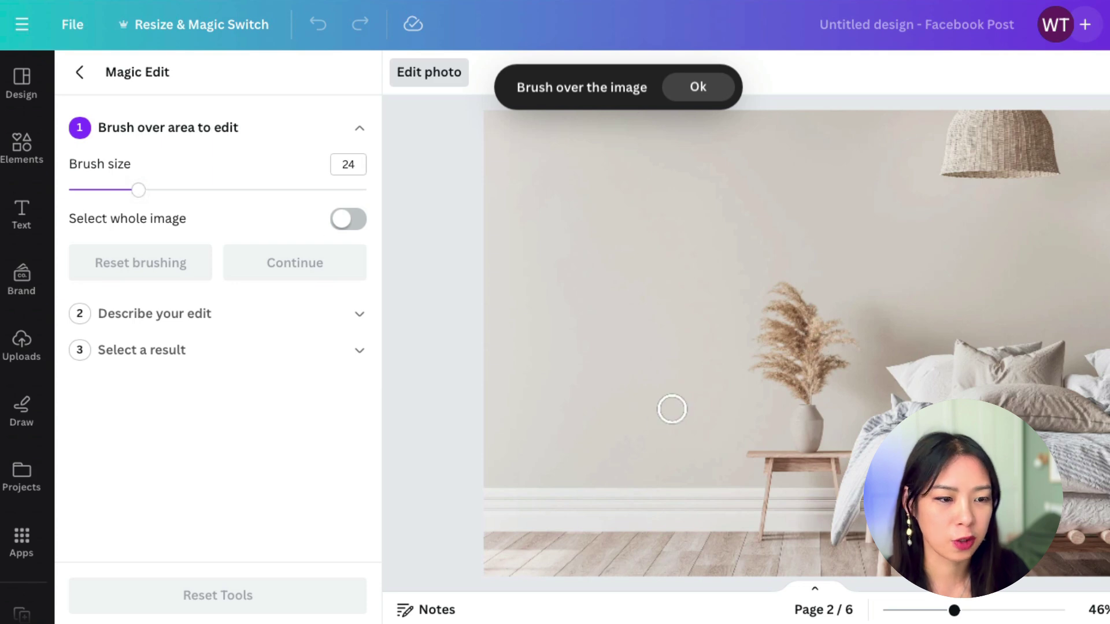
pyautogui.moveTo(804, 440)
pyautogui.mouseDown()
pyautogui.moveTo(803, 391)
pyautogui.moveTo(763, 370)
pyautogui.moveTo(781, 364)
pyautogui.moveTo(805, 386)
pyautogui.moveTo(832, 367)
pyautogui.moveTo(771, 340)
pyautogui.moveTo(767, 330)
pyautogui.moveTo(803, 337)
pyautogui.moveTo(779, 296)
pyautogui.moveTo(813, 330)
pyautogui.moveTo(838, 332)
pyautogui.moveTo(818, 339)
pyautogui.moveTo(843, 341)
pyautogui.mouseUp()
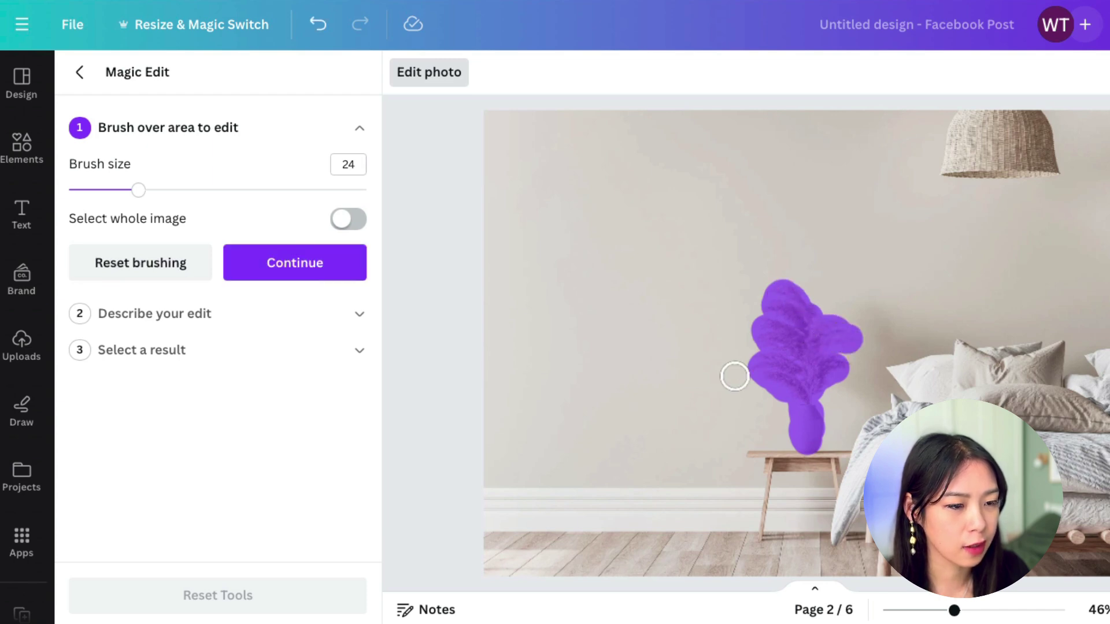
# Step: Paste a roses-in-a-vase prompt, generate results and choose the glass vase of pink roses
pyautogui.click(309, 271)
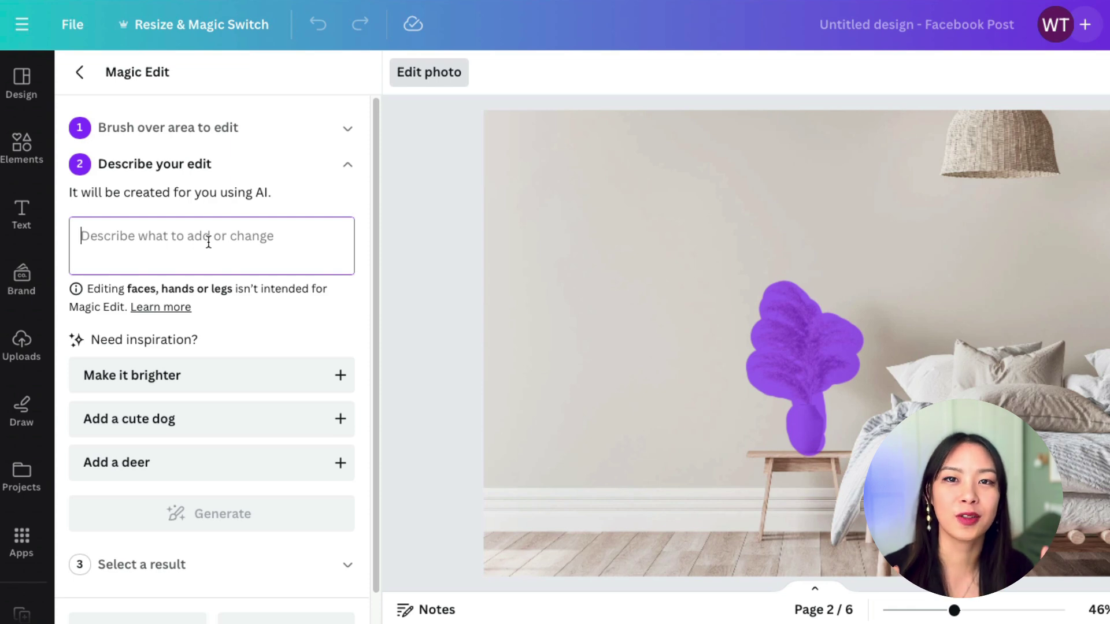
pyautogui.write('roses in a vase')
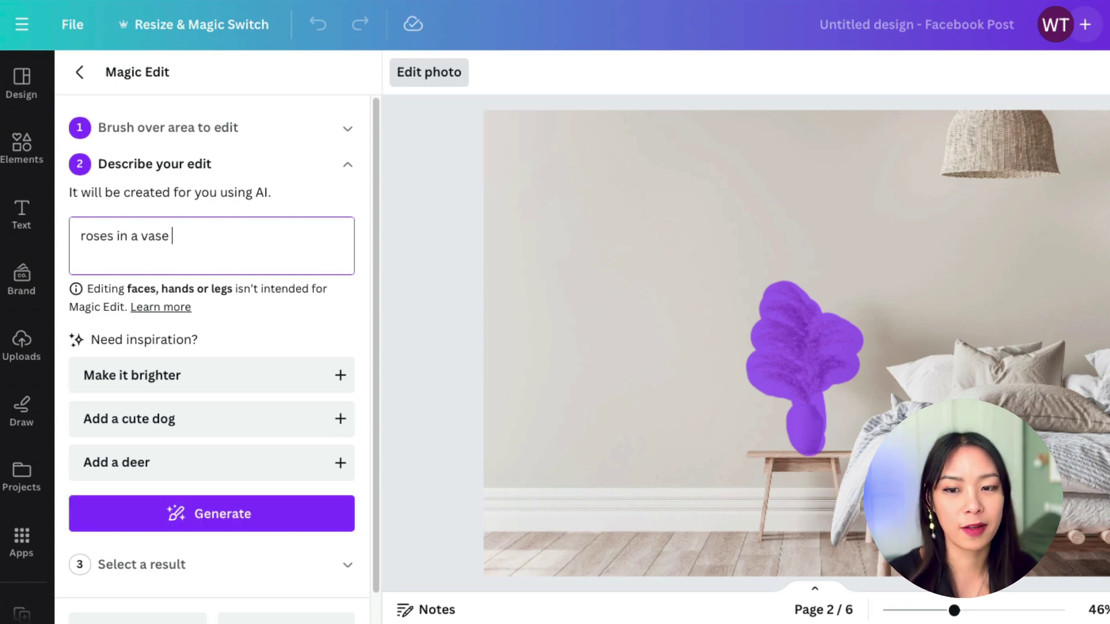
pyautogui.click(264, 513)
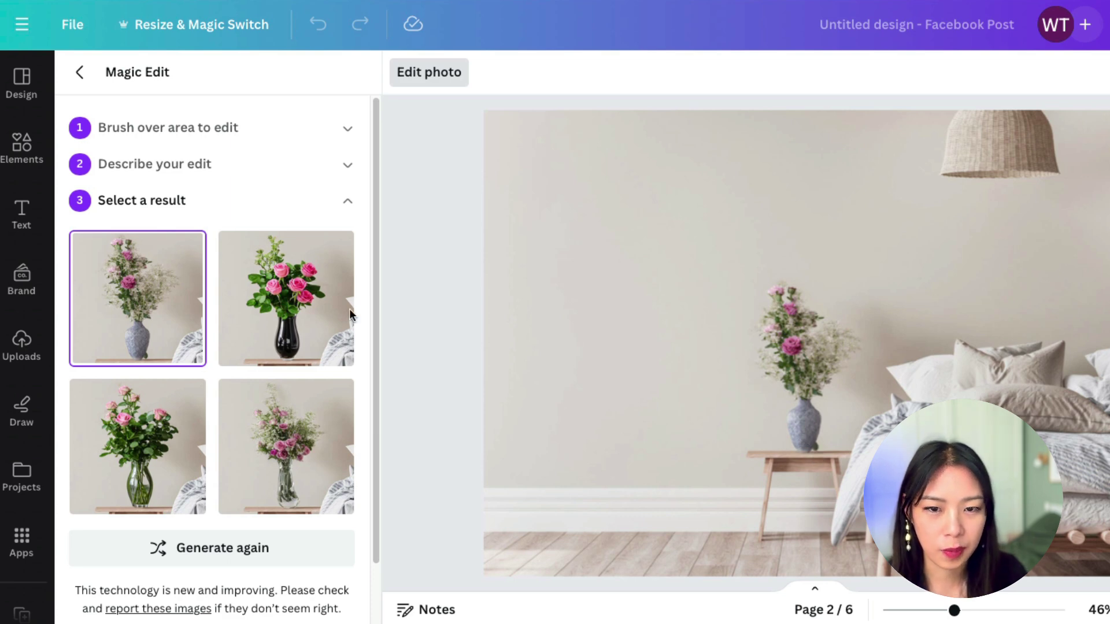
pyautogui.click(277, 325)
pyautogui.click(138, 462)
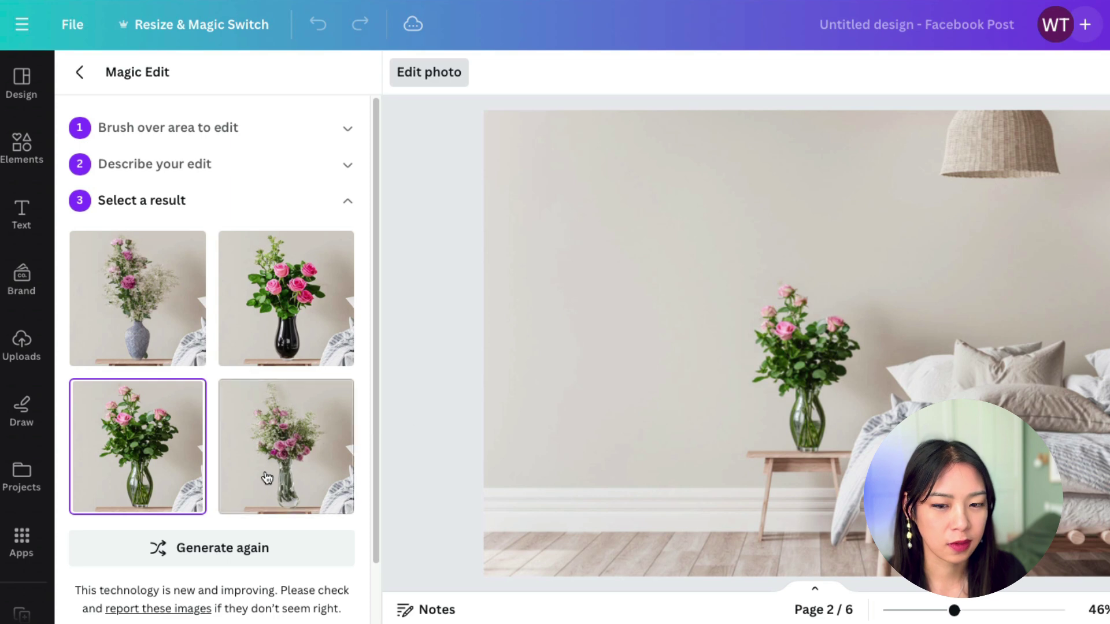
pyautogui.click(307, 471)
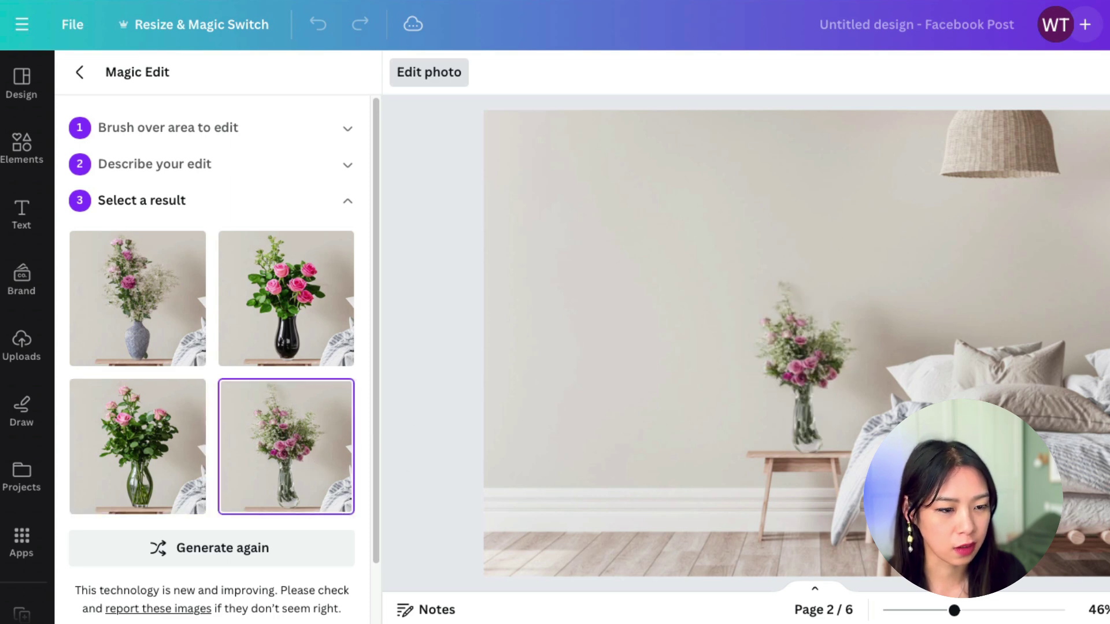
pyautogui.click(158, 465)
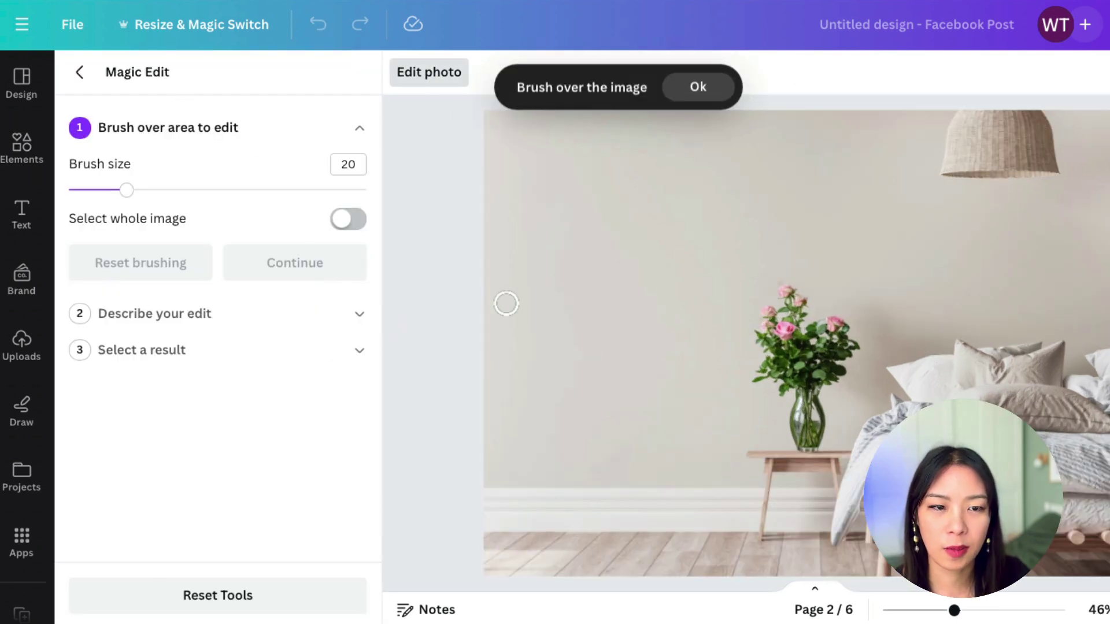
# Step: Mark the blank wall, prompt 'Modern Artwork in a frame', and pick the green mandala result
pyautogui.moveTo(606, 194)
pyautogui.mouseDown()
pyautogui.moveTo(578, 196)
pyautogui.moveTo(581, 312)
pyautogui.moveTo(643, 312)
pyautogui.moveTo(656, 306)
pyautogui.moveTo(652, 195)
pyautogui.moveTo(607, 204)
pyautogui.moveTo(596, 236)
pyautogui.moveTo(604, 308)
pyautogui.moveTo(616, 210)
pyautogui.moveTo(631, 209)
pyautogui.moveTo(640, 304)
pyautogui.moveTo(607, 198)
pyautogui.mouseUp()
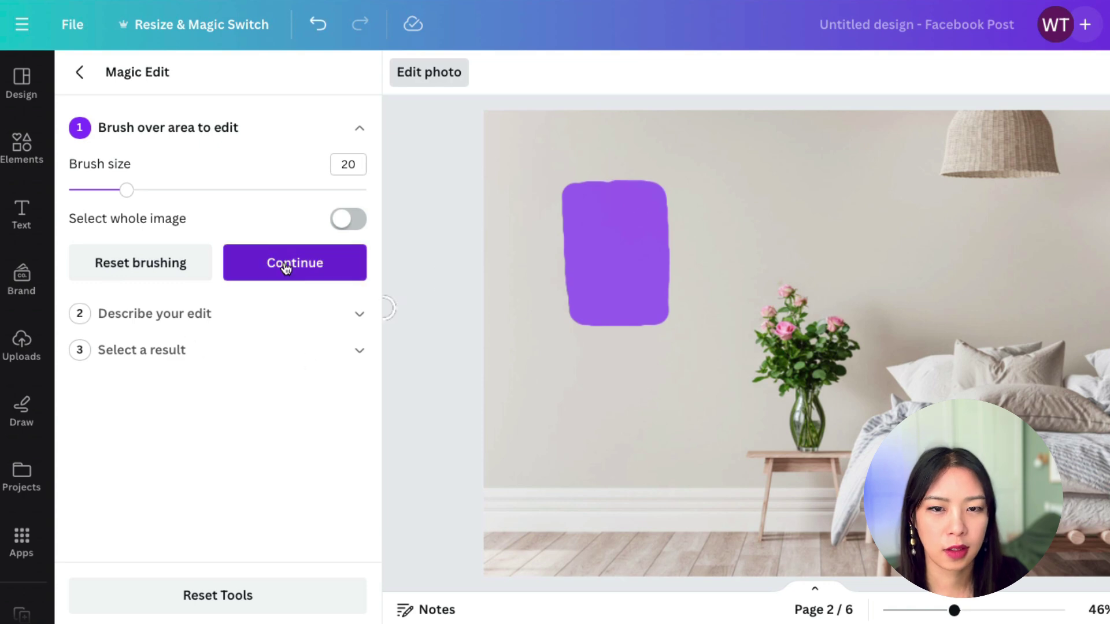
pyautogui.click(282, 263)
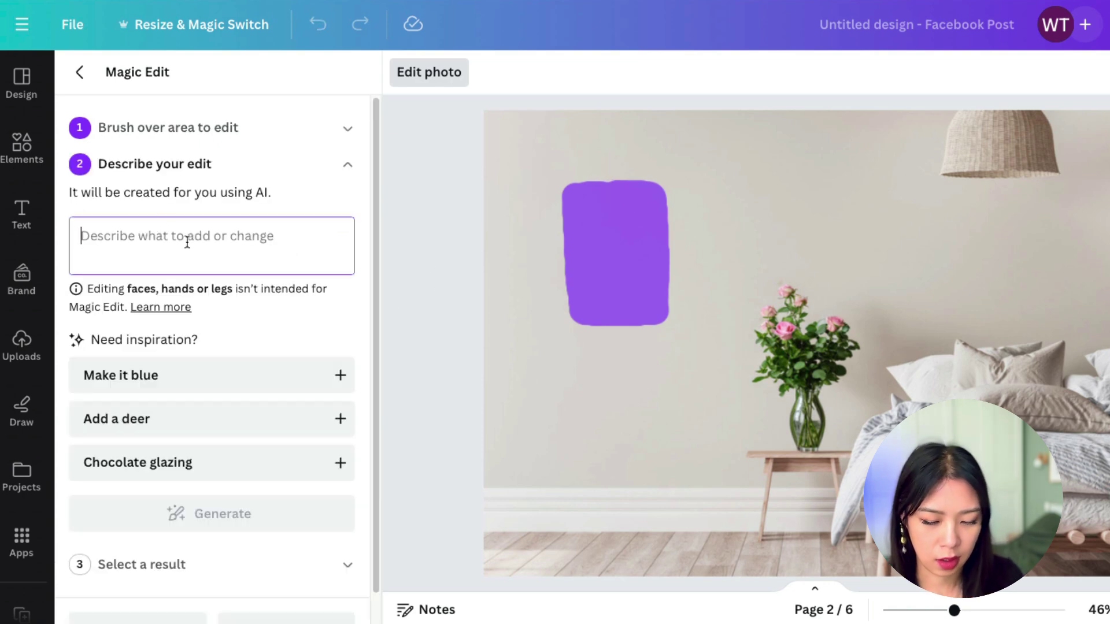
pyautogui.write('Artwork in a frame')
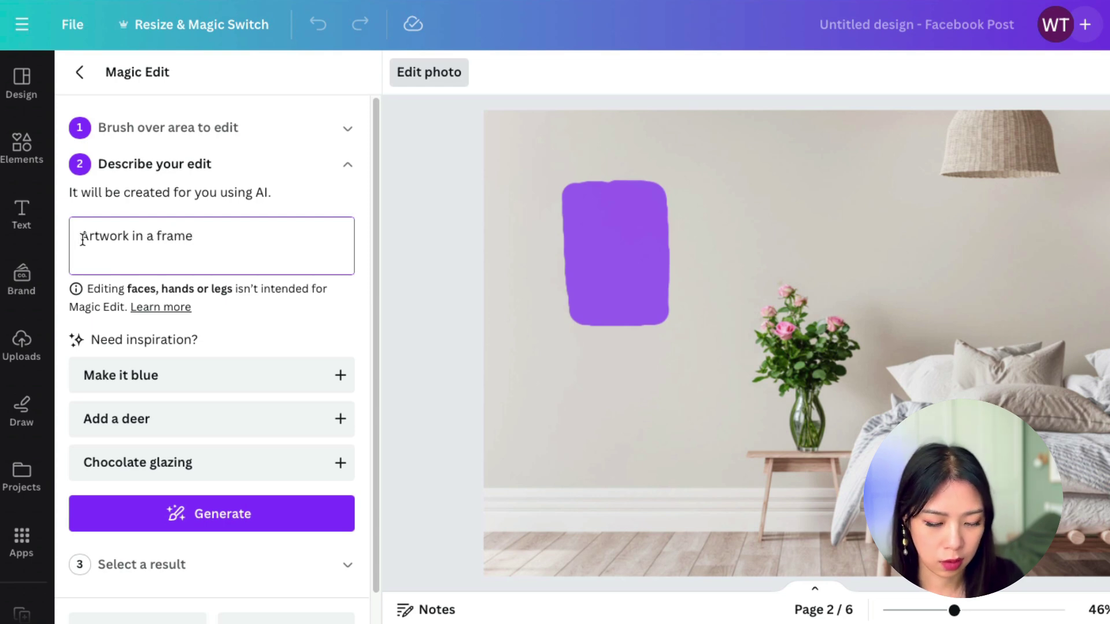
pyautogui.write('Modern')
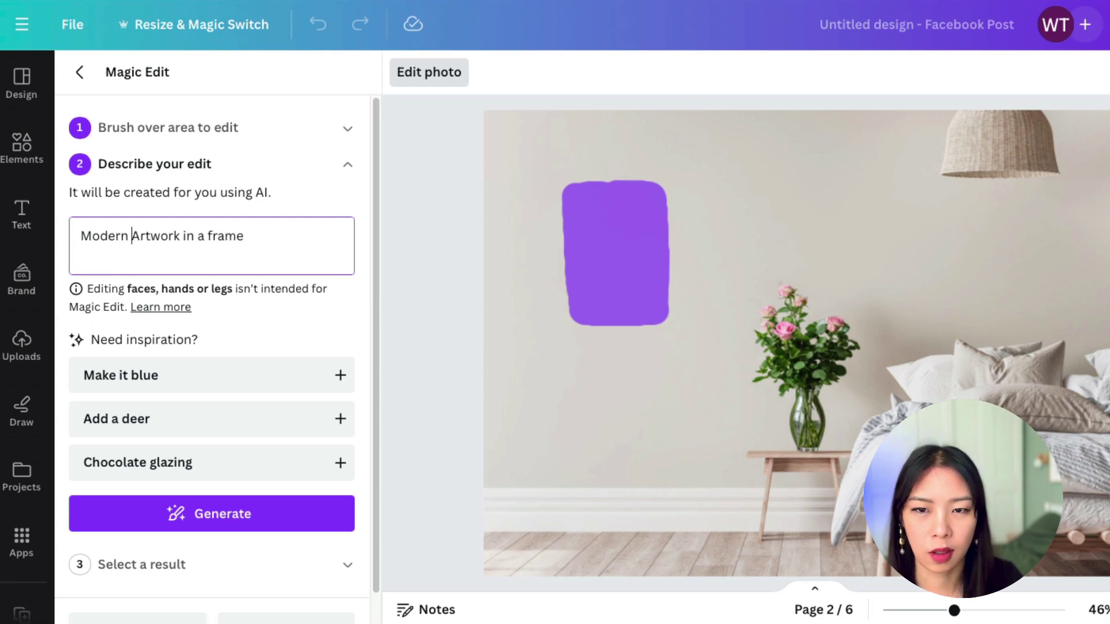
pyautogui.click(256, 513)
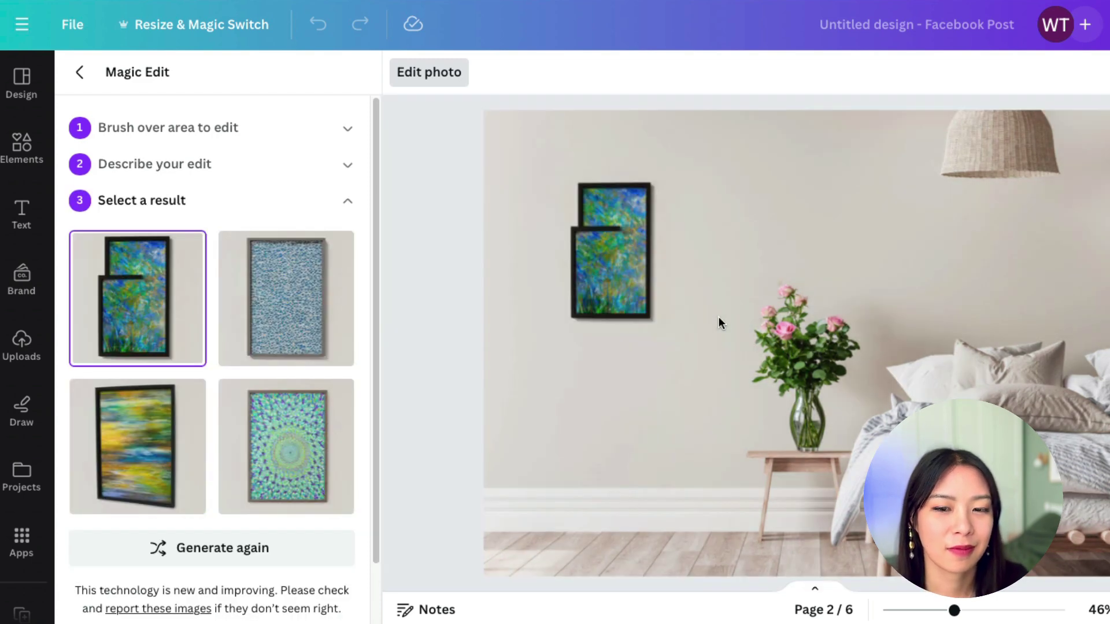
pyautogui.click(289, 315)
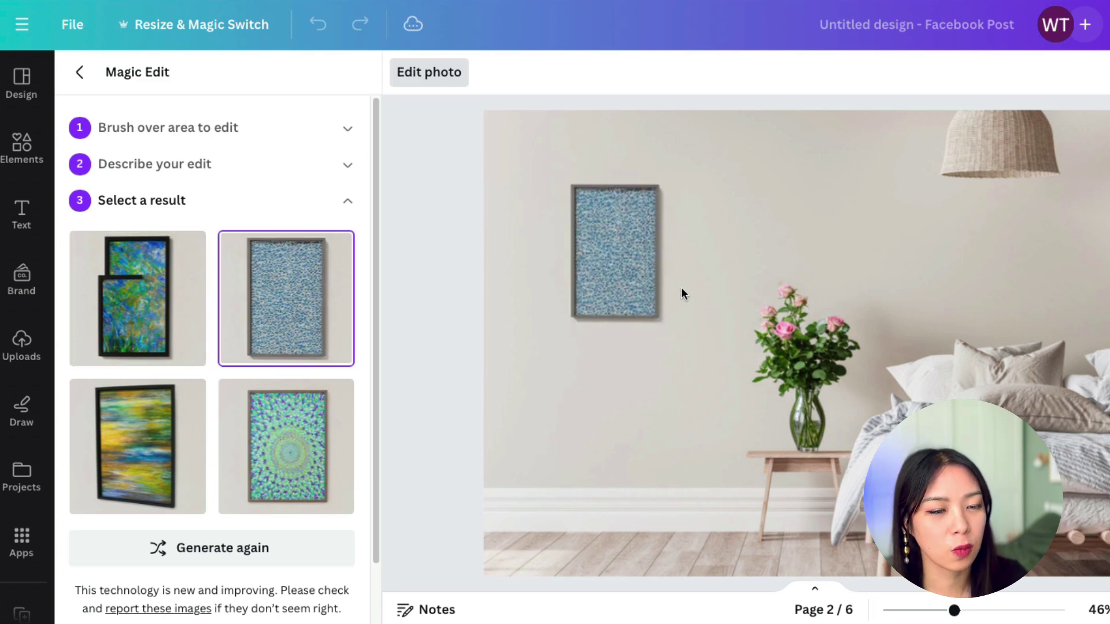
pyautogui.click(273, 450)
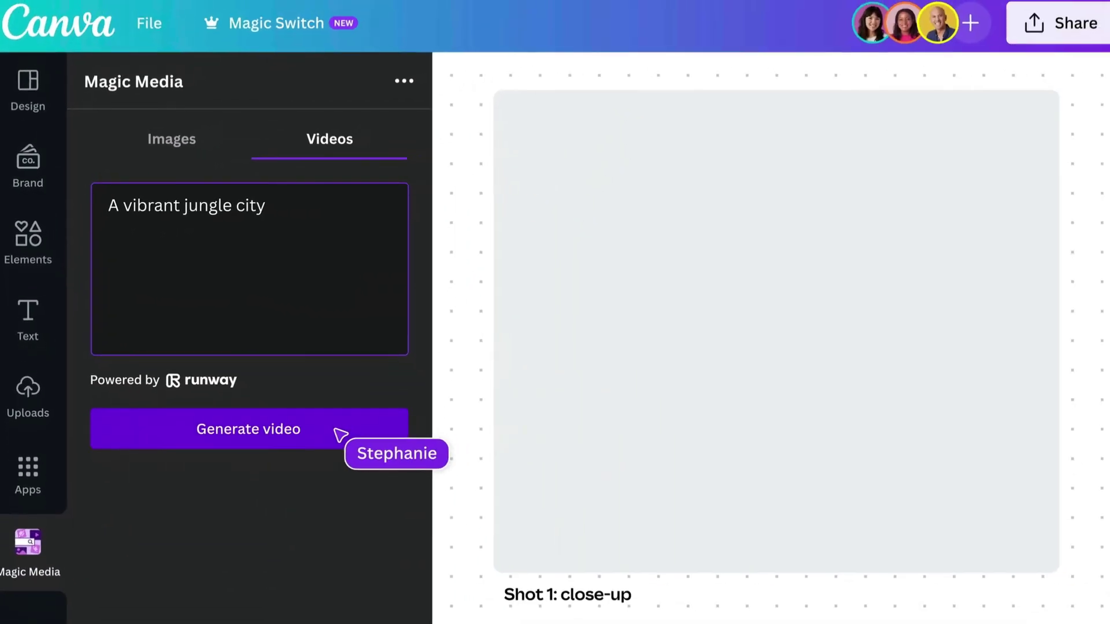
# Step: Add a new blank page after page 4 of the Facebook Post design
pyautogui.click(510, 553)
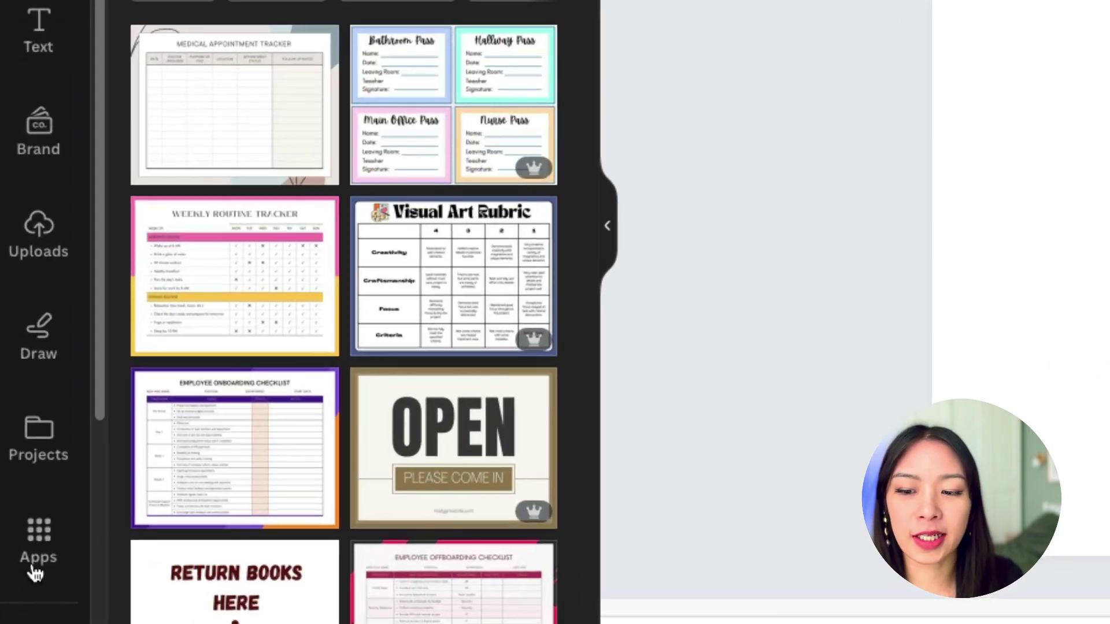
# Step: Find and open the Magic Media app from Apps
pyautogui.click(37, 555)
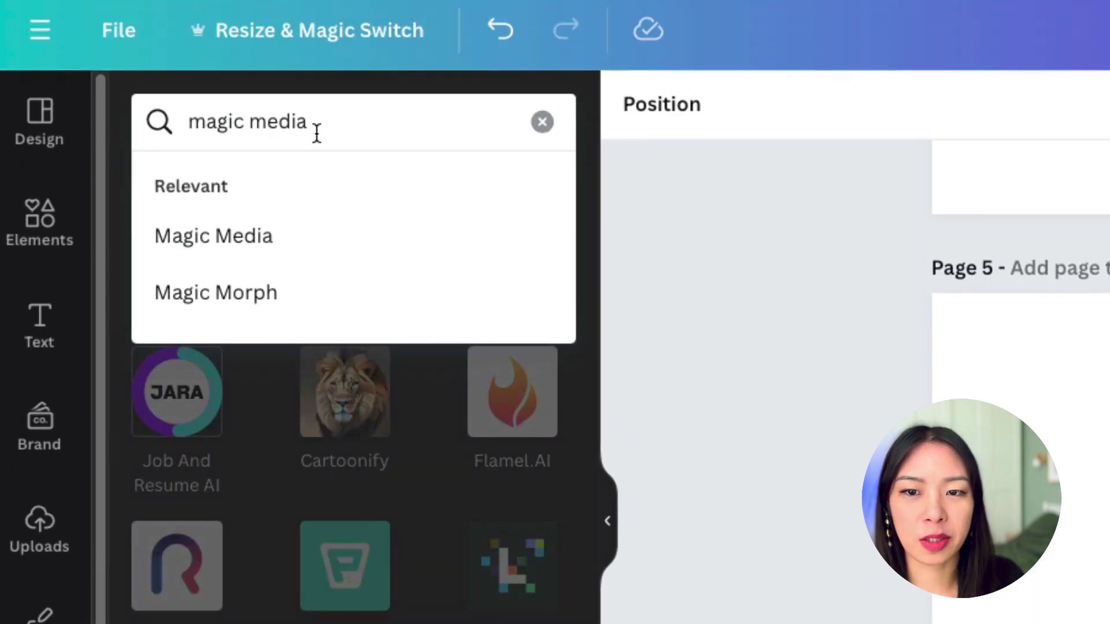
pyautogui.click(302, 230)
pyautogui.click(197, 252)
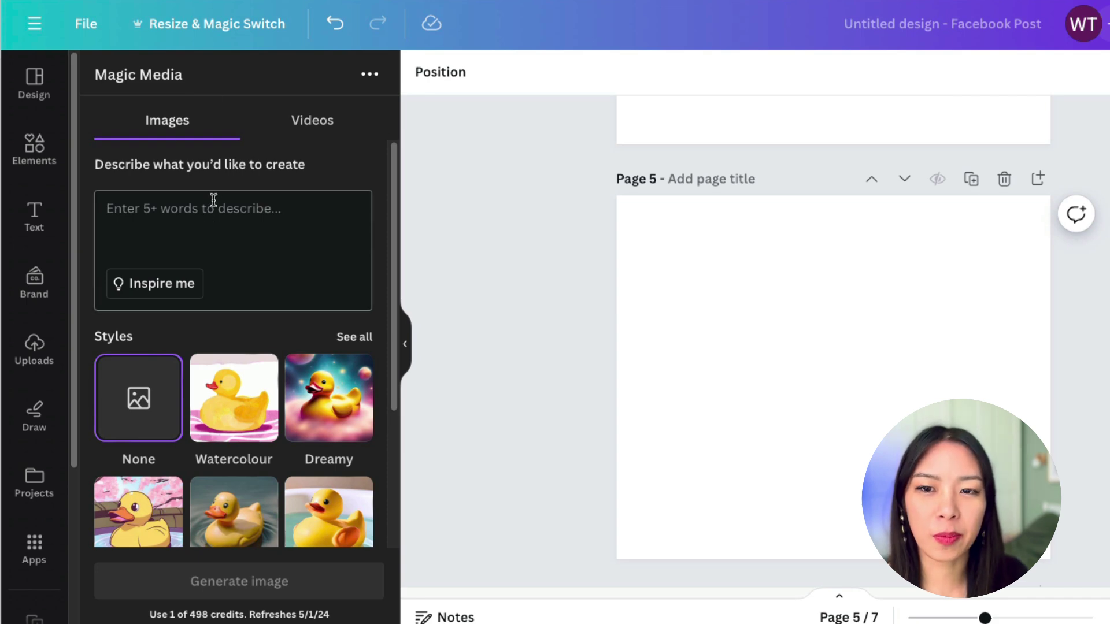
# Step: Generate Photo-style landscape images of a robot typing on a computer and add one to page 5
pyautogui.write('Robot typing on computer')
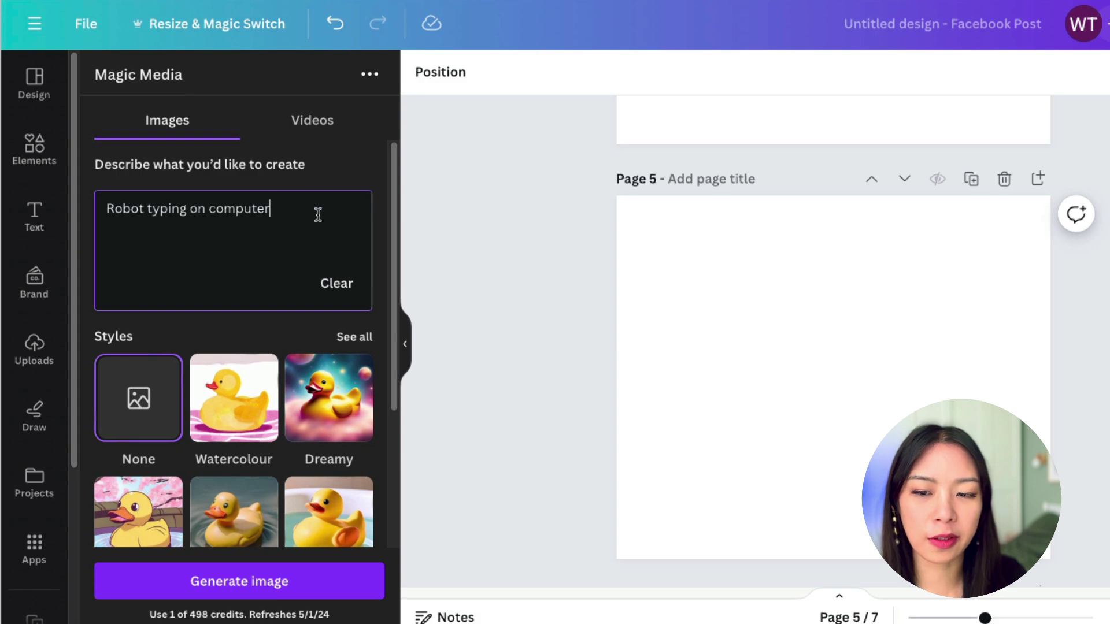
pyautogui.scroll(-3, 302, 235)
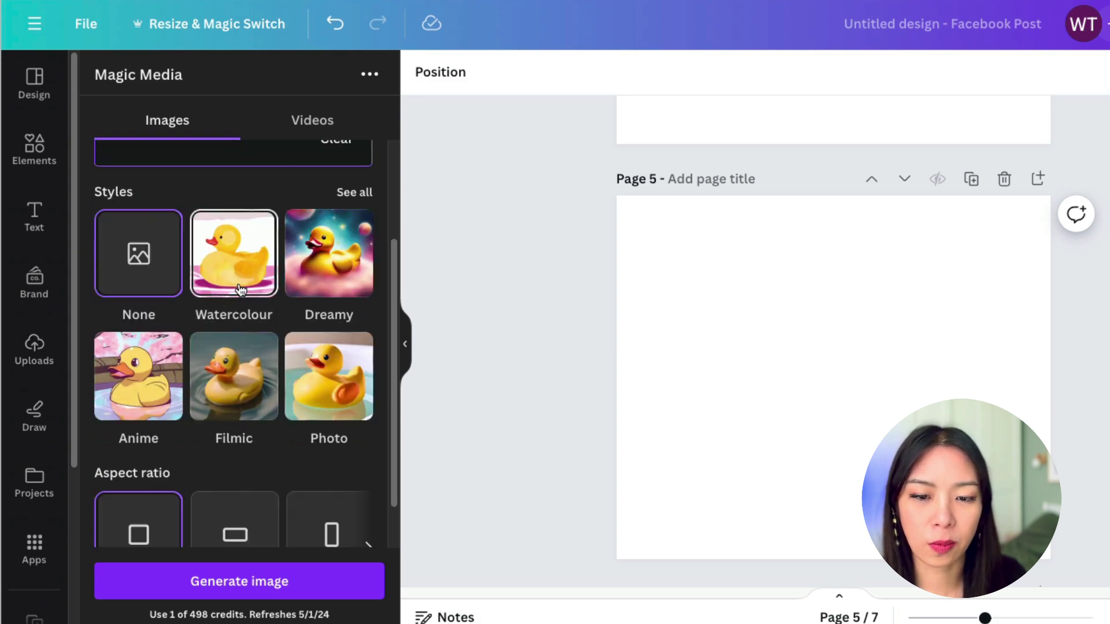
pyautogui.click(317, 402)
pyautogui.scroll(-2, 292, 452)
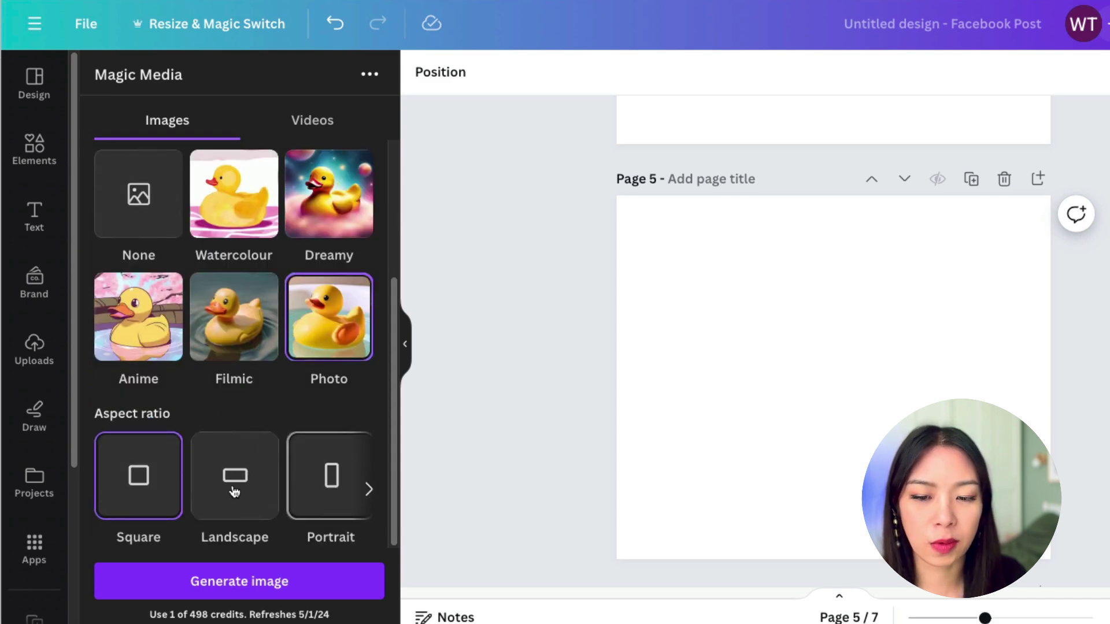
pyautogui.click(254, 477)
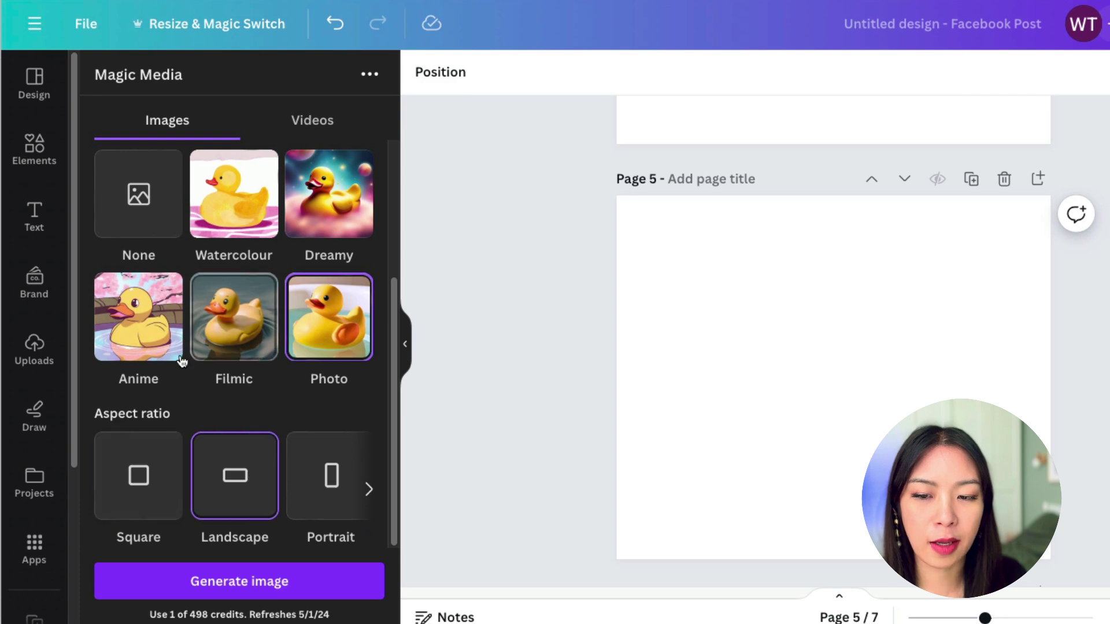
pyautogui.click(230, 583)
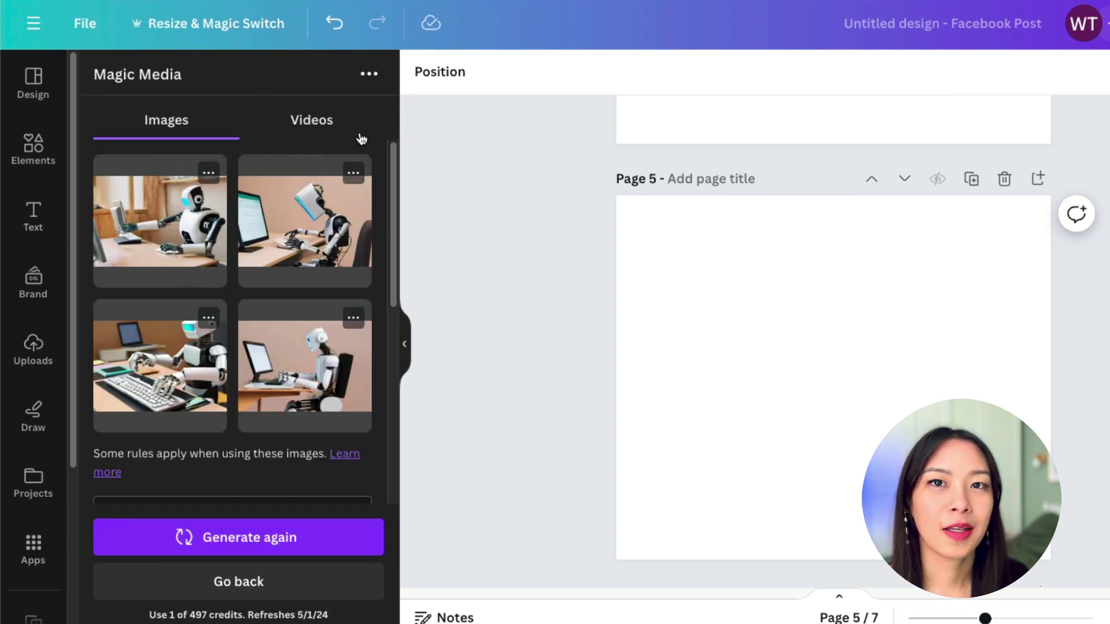
pyautogui.click(305, 365)
# Step: Delete the robot image from page 5 and generate a Magic Media video of a robot typing
pyautogui.moveTo(960, 291); pyautogui.dragTo(1066, 218)
pyautogui.press('Delete')
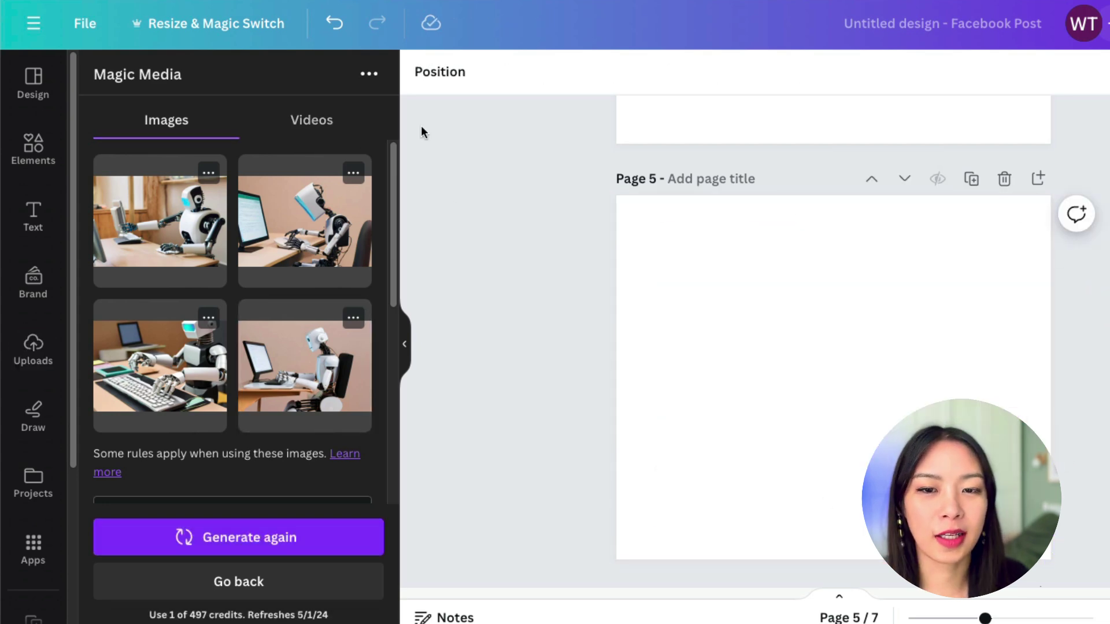
pyautogui.click(353, 127)
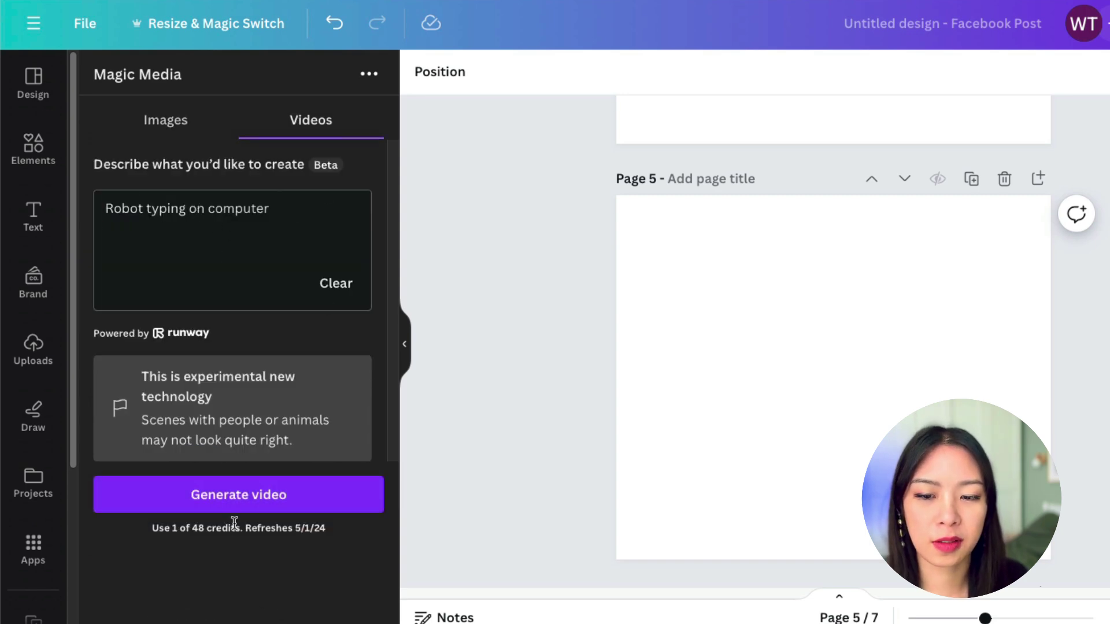
pyautogui.click(252, 497)
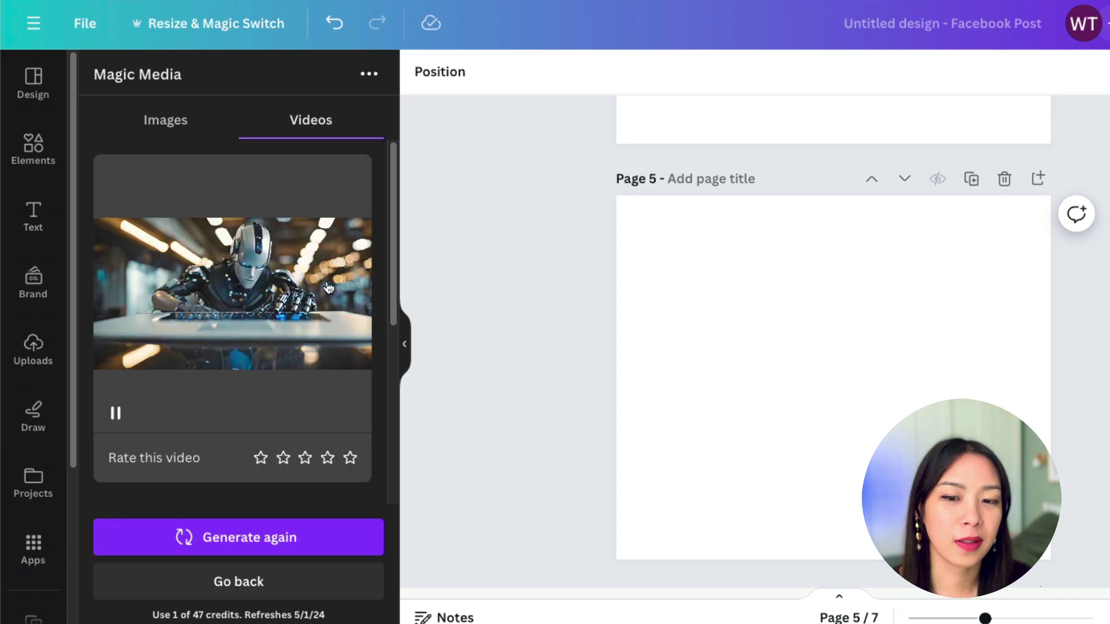
# Step: Insert the generated robot typing video on page 5 and deselect it
pyautogui.click(328, 288)
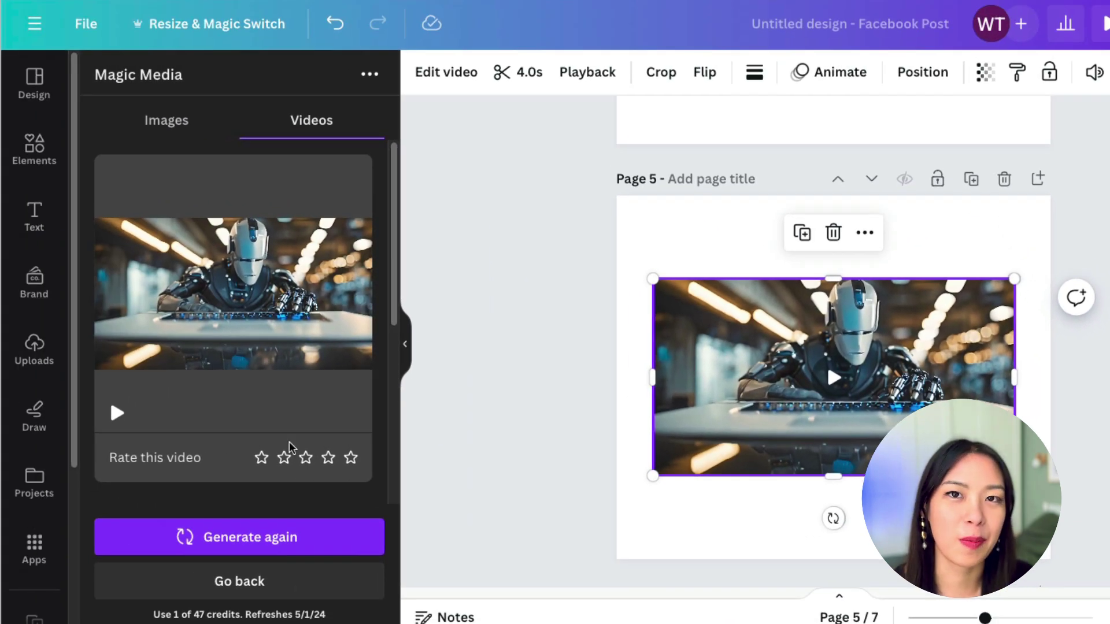
pyautogui.click(935, 233)
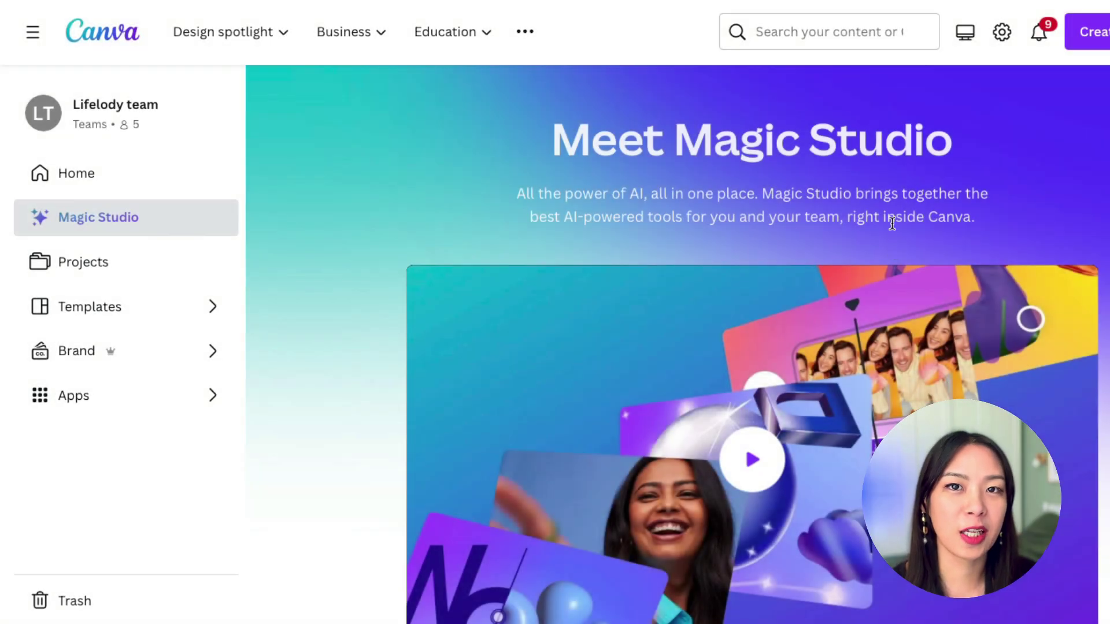
# Step: Start Magic Design for presentations from the Magic Studio page
pyautogui.scroll(-8, 896, 228)
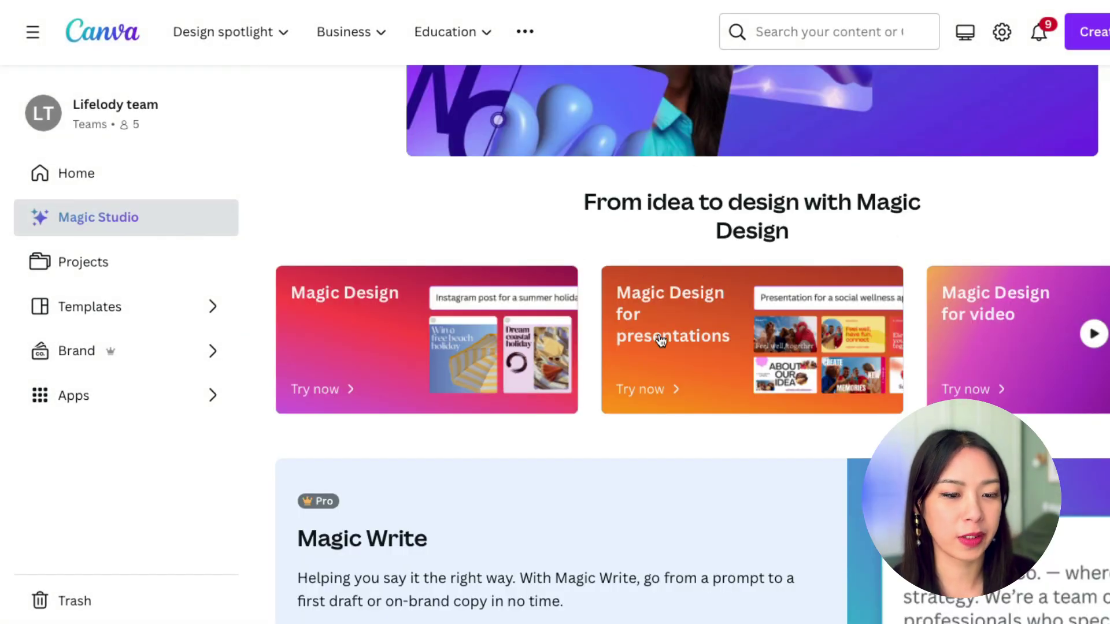
pyautogui.click(691, 338)
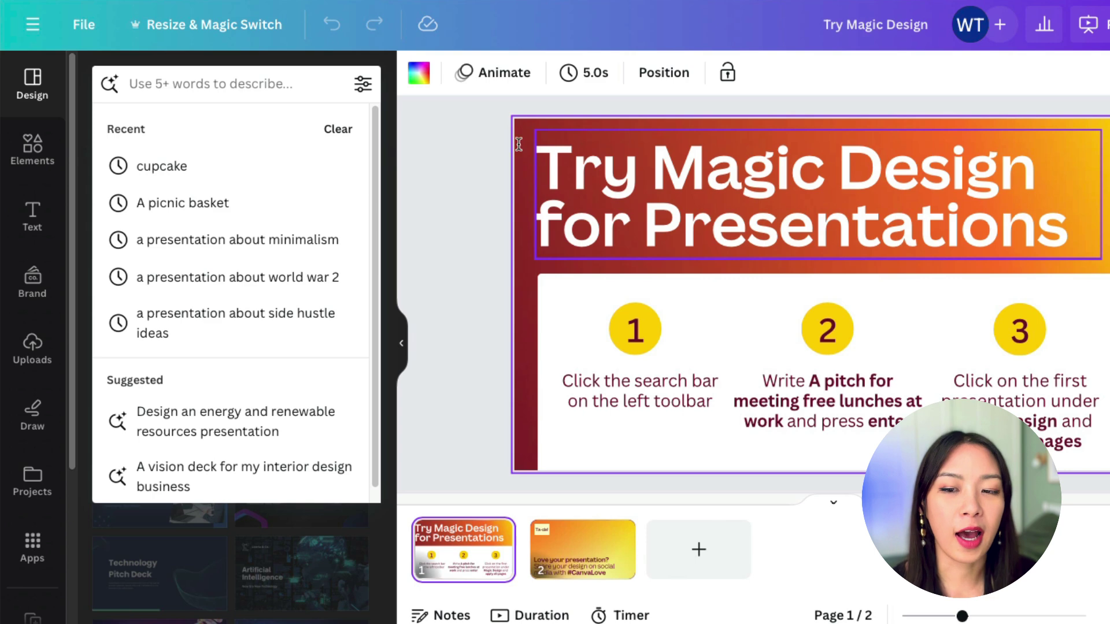
# Step: Search 'a presentation about minimalism' and apply the first Magic Design template to all 7 pages
pyautogui.click(296, 241)
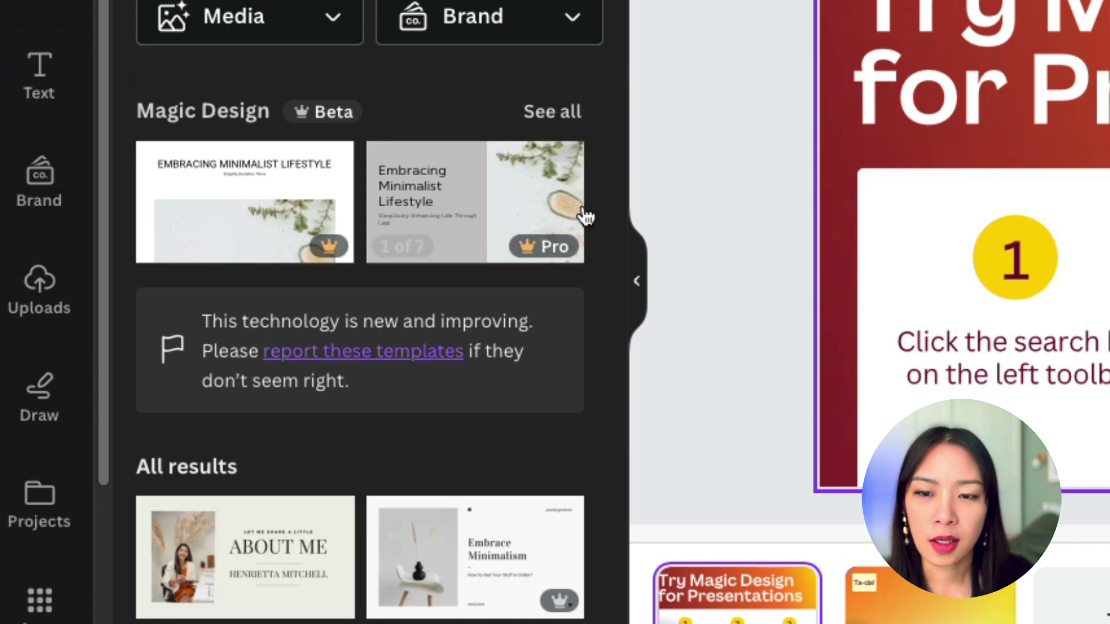
pyautogui.click(311, 216)
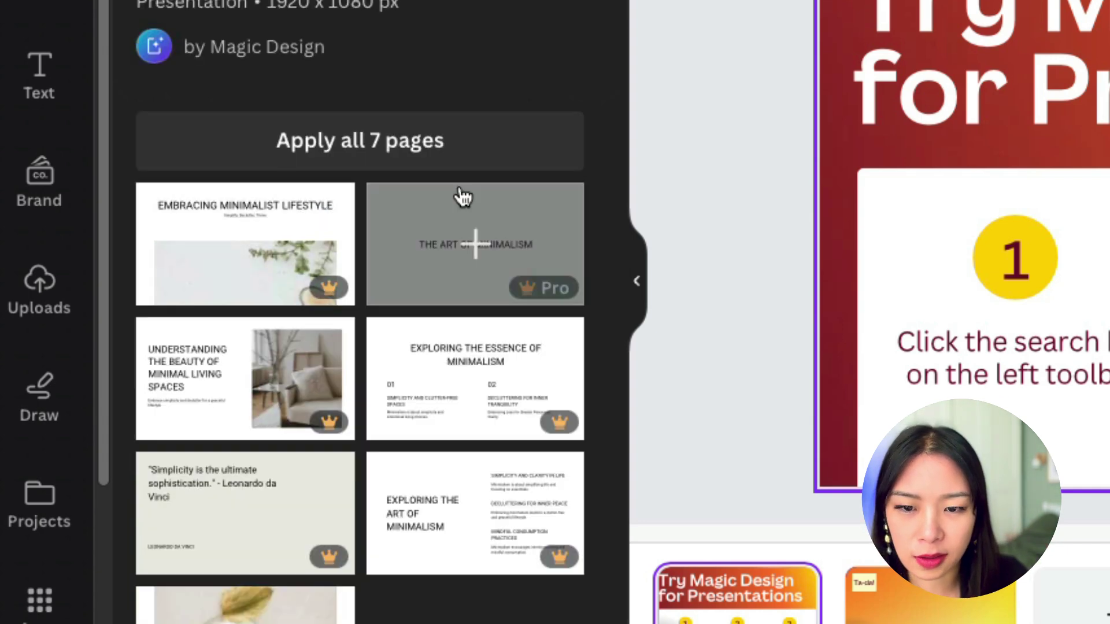
pyautogui.click(449, 152)
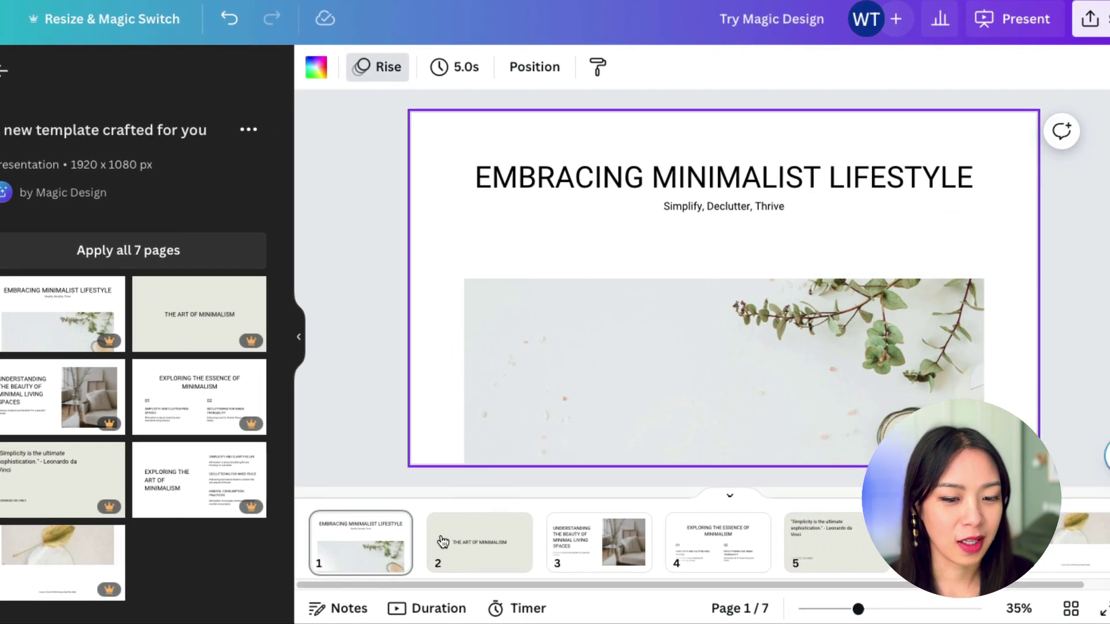
# Step: Step through slides 2 to 7 of the minimalism deck, then return to slide 1
pyautogui.click(583, 550)
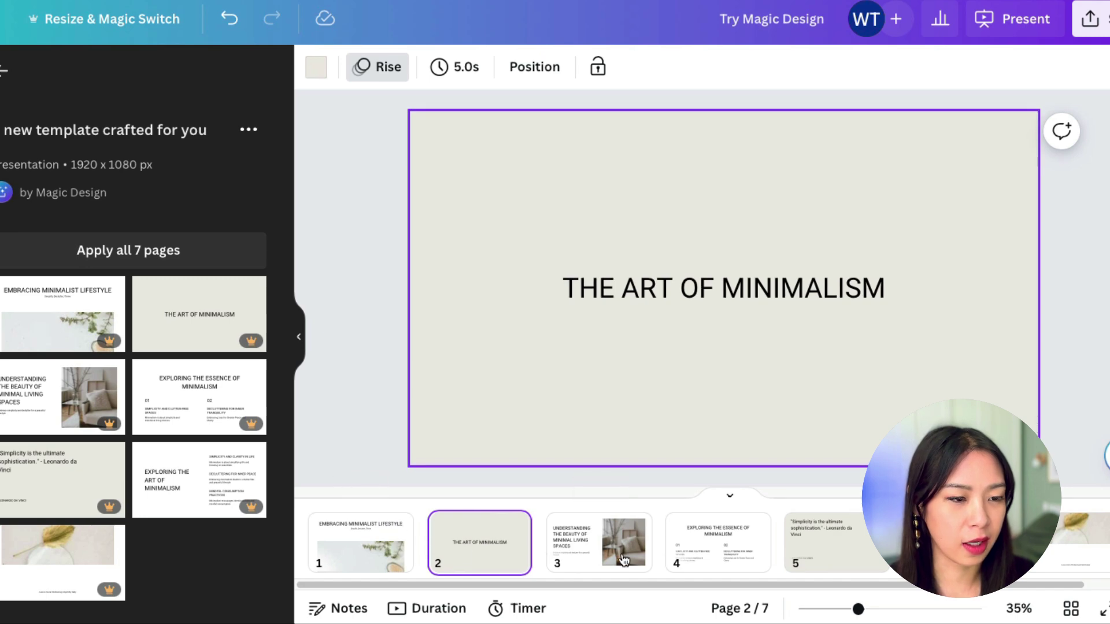
pyautogui.click(578, 561)
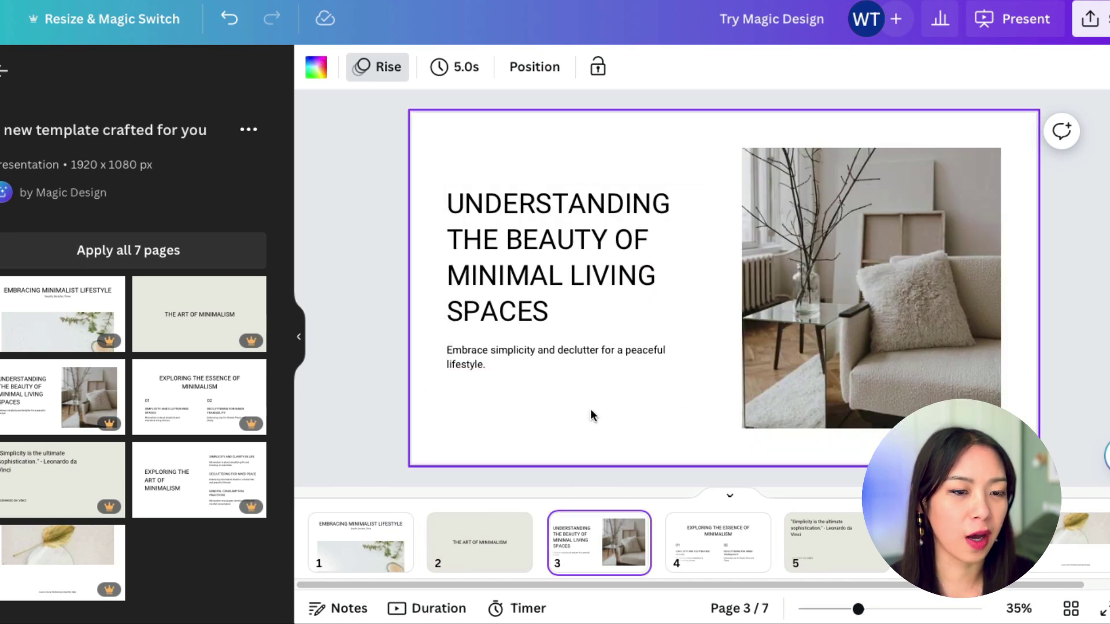
pyautogui.click(720, 529)
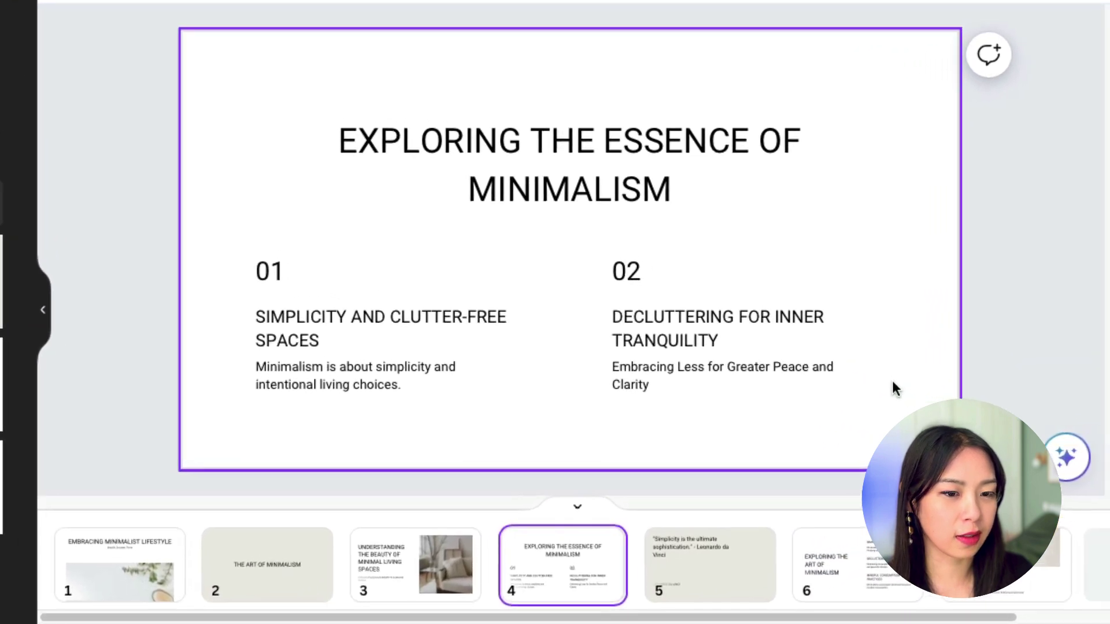
pyautogui.click(720, 569)
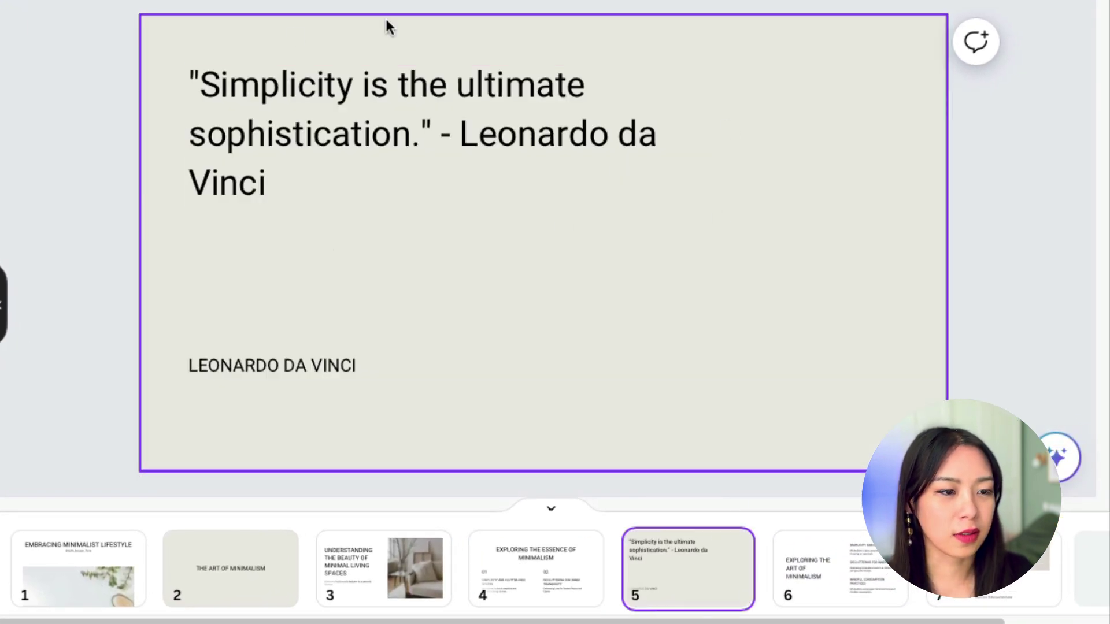
pyautogui.click(817, 587)
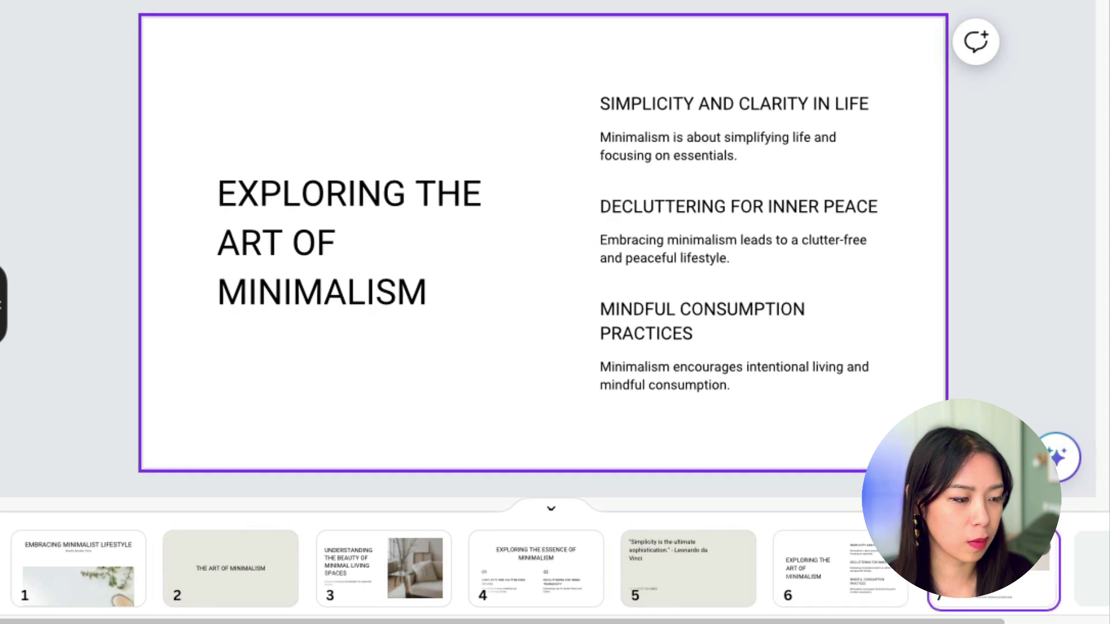
pyautogui.press('Down')
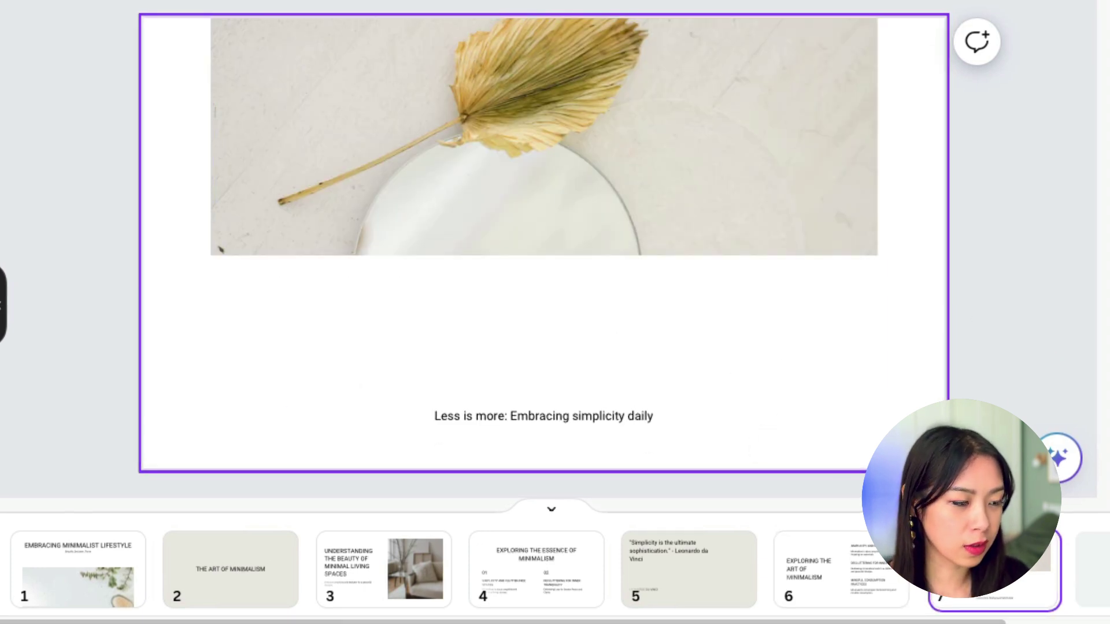
pyautogui.click(70, 577)
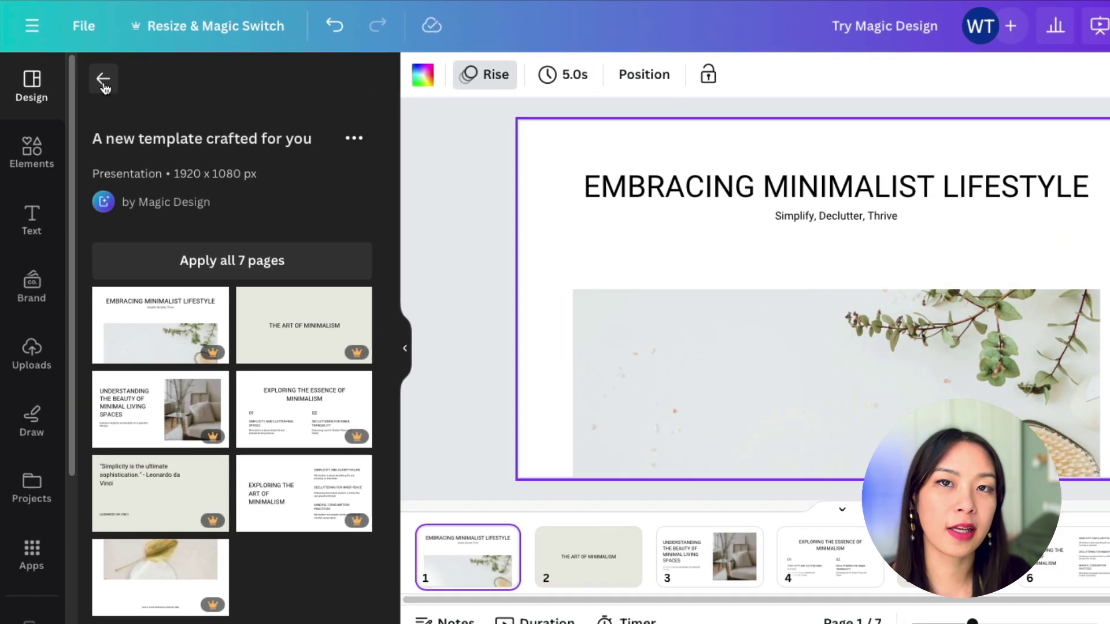
# Step: Return to the template search results and show all Magic Design templates
pyautogui.click(103, 81)
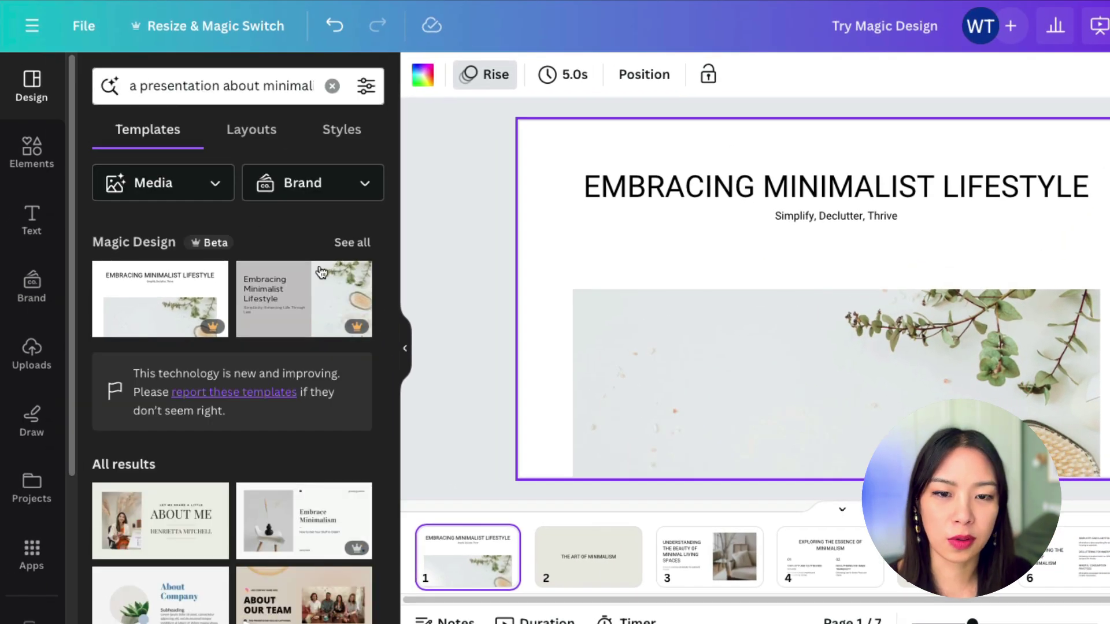
pyautogui.click(356, 243)
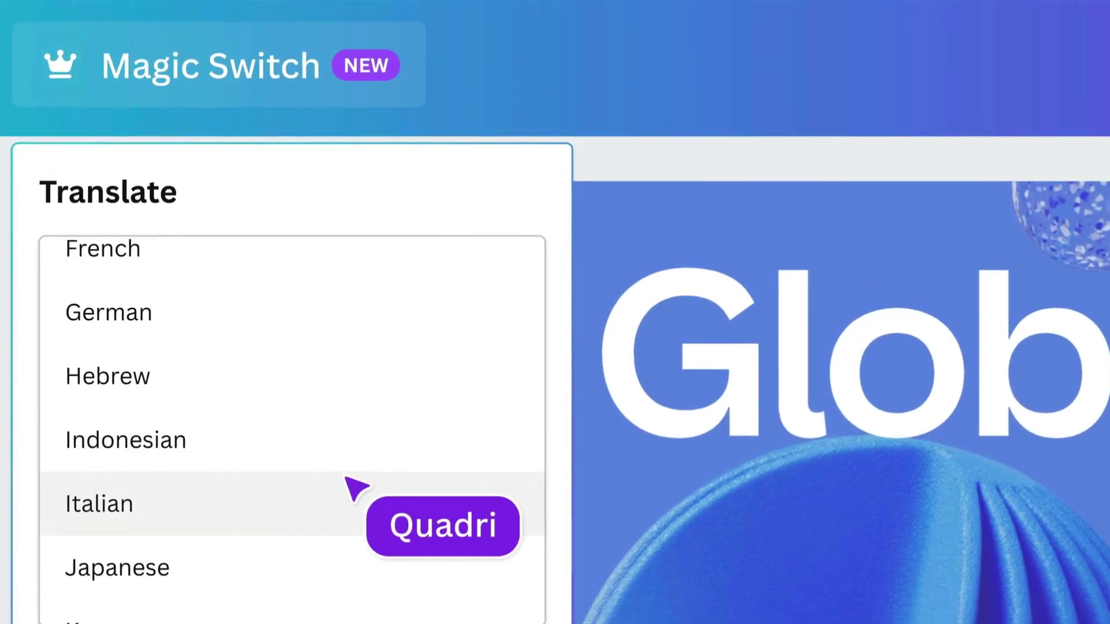
# Step: Choose Japanese as the target language and translate the design
pyautogui.scroll(-2, 346, 479)
pyautogui.click(364, 489)
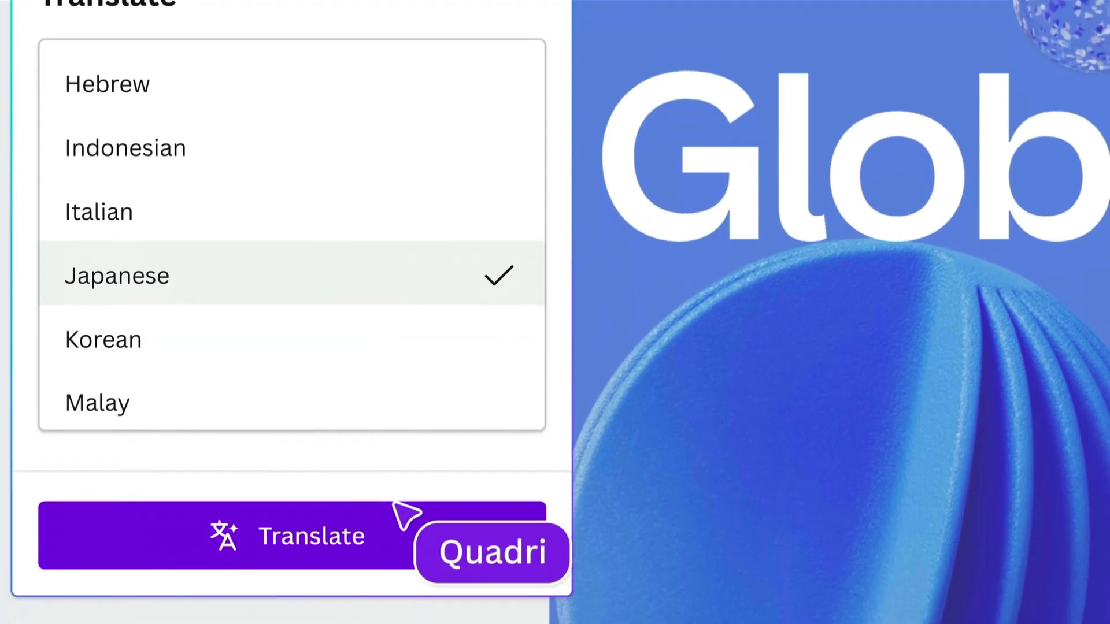
pyautogui.click(391, 466)
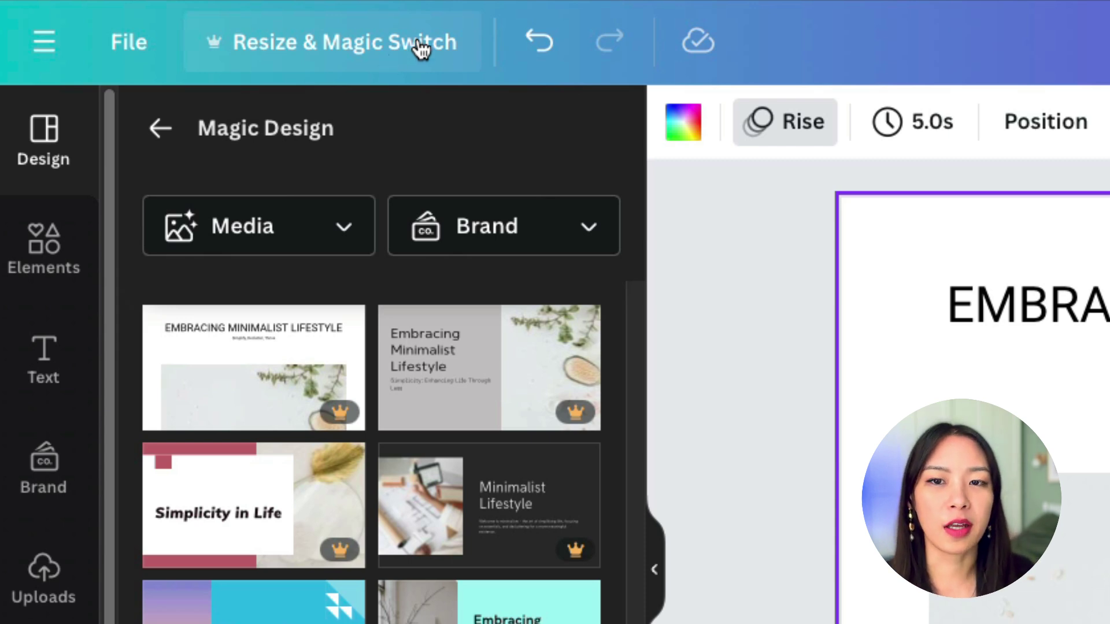
# Step: Translate all 7 pages into Chinese (Traditional) and scroll through the translated copy
pyautogui.click(431, 60)
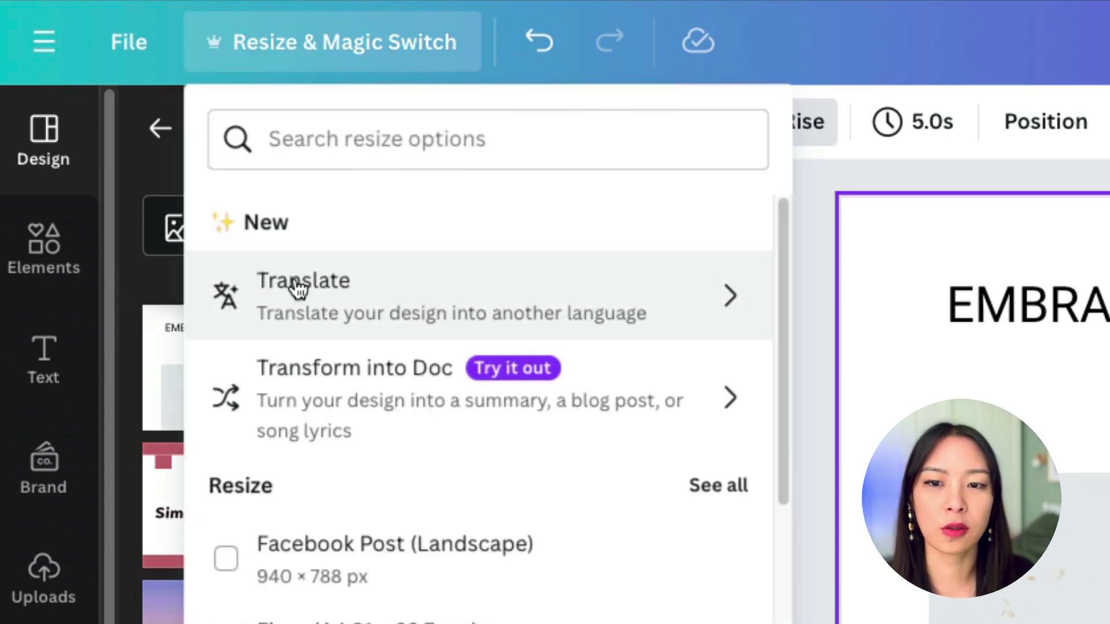
pyautogui.click(679, 304)
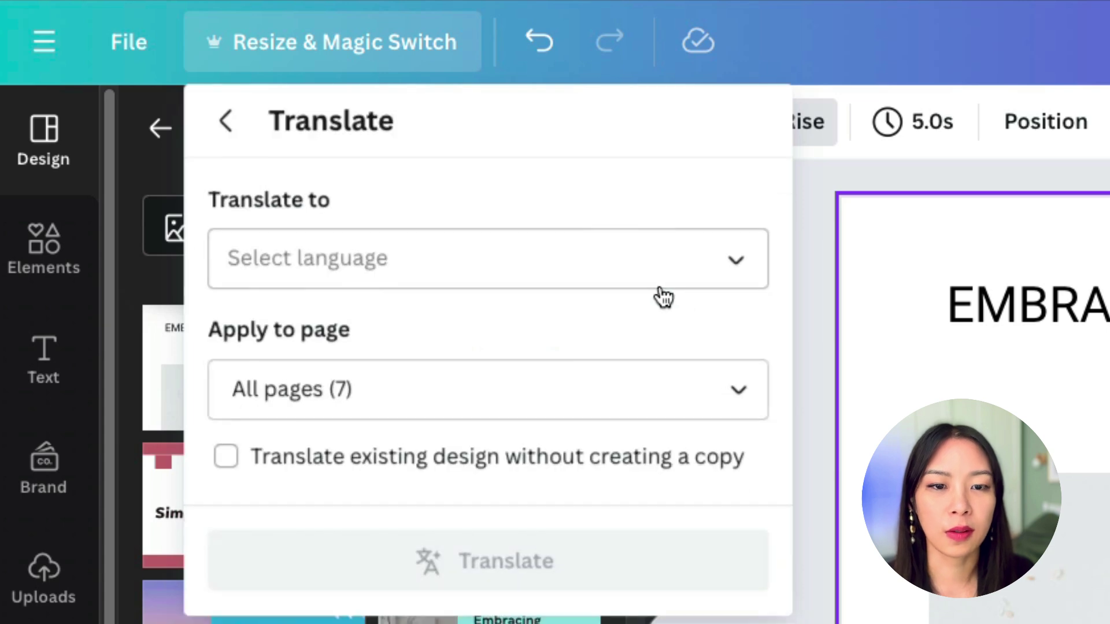
pyautogui.click(673, 261)
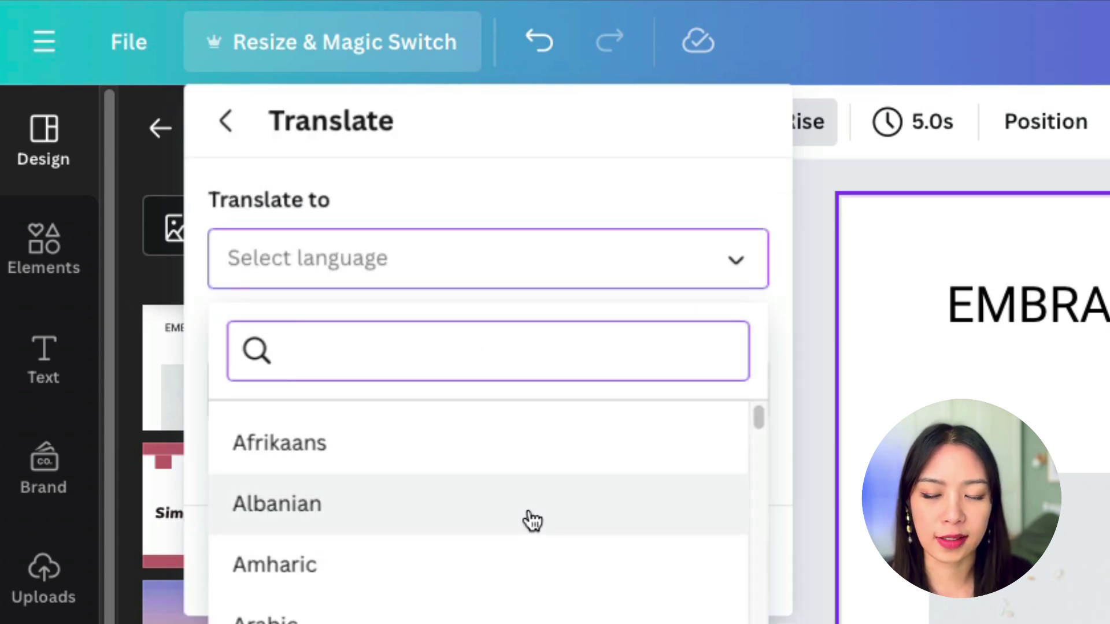
pyautogui.scroll(-5, 528, 520)
pyautogui.scroll(-10, 515, 546)
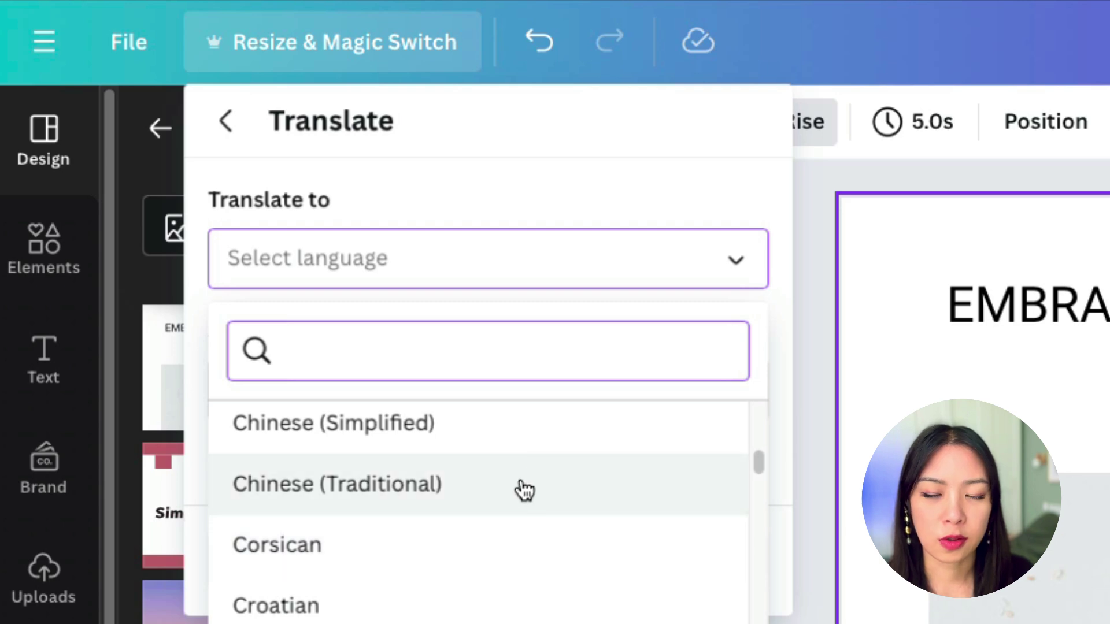
pyautogui.click(523, 486)
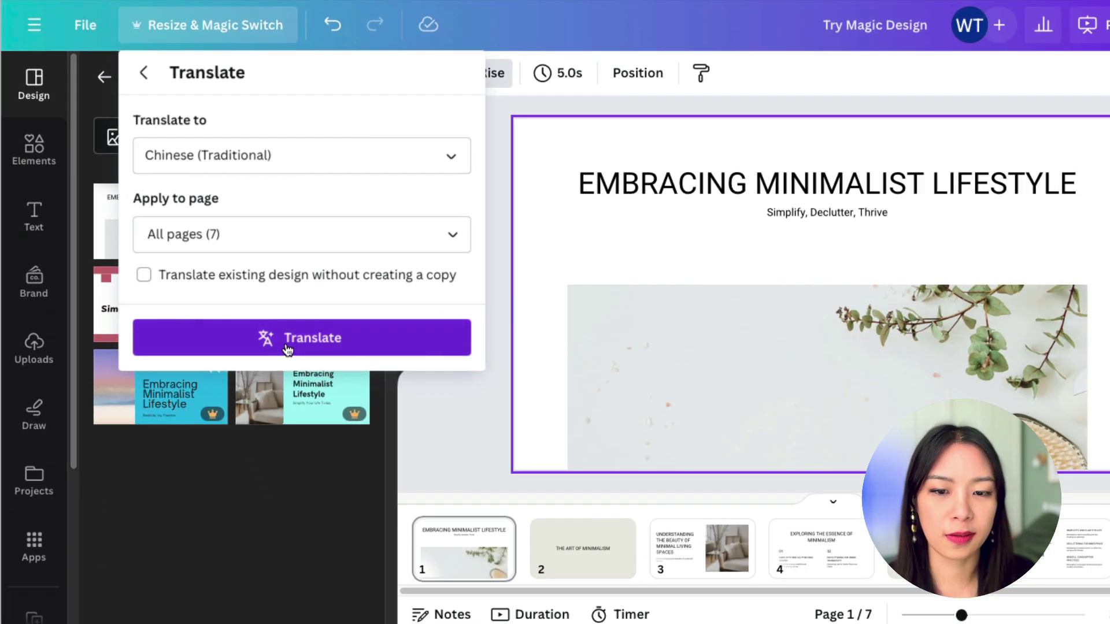
pyautogui.click(340, 412)
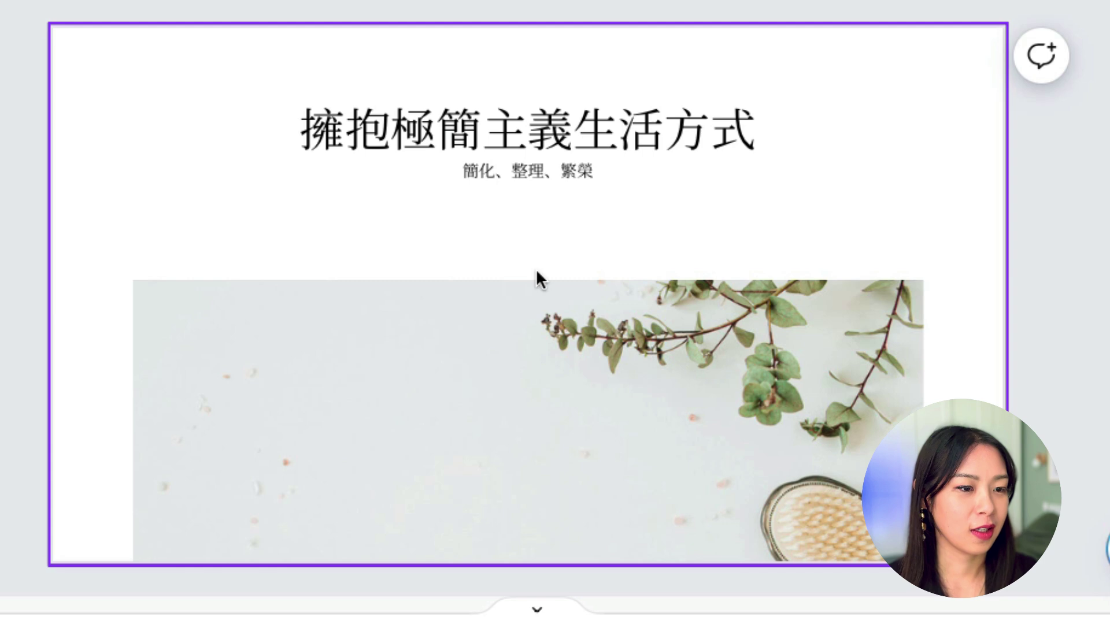
pyautogui.scroll(-5, 401, 349)
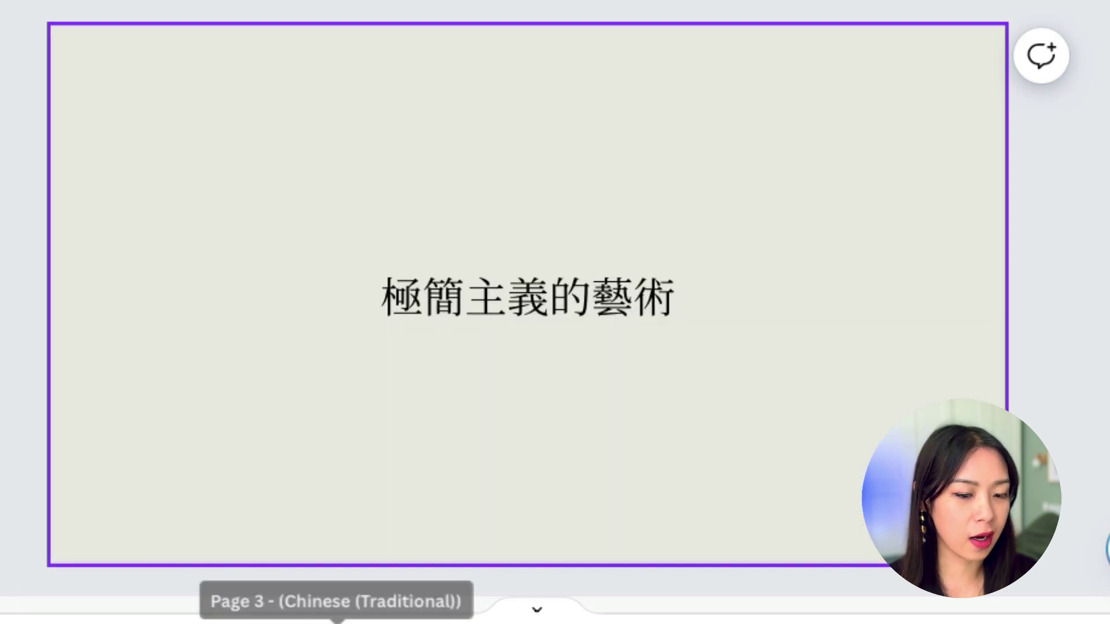
pyautogui.scroll(-3, 842, 241)
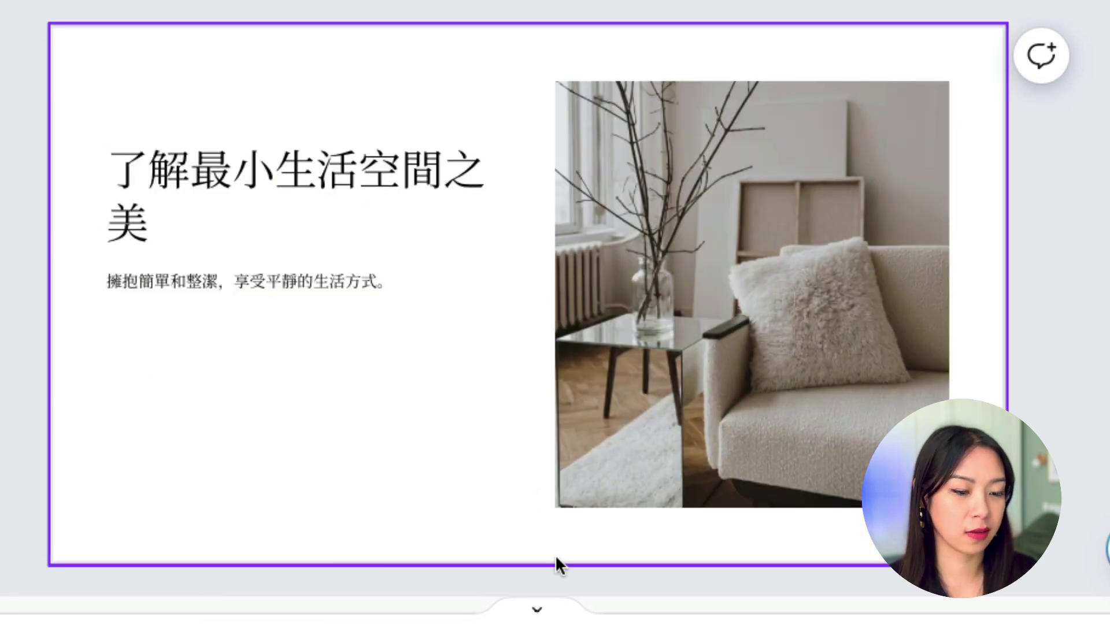
pyautogui.scroll(-3, 966, 309)
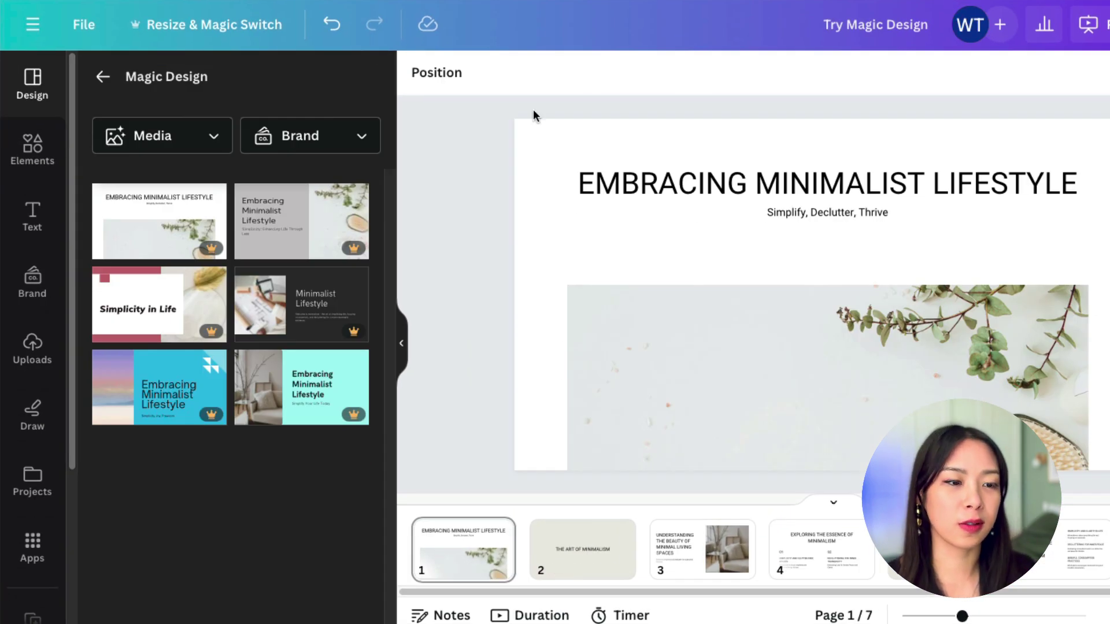
# Step: Choose the 1080 × 1080 Instagram Post (Square) size under Social media in Resize & Magic Switch
pyautogui.click(254, 29)
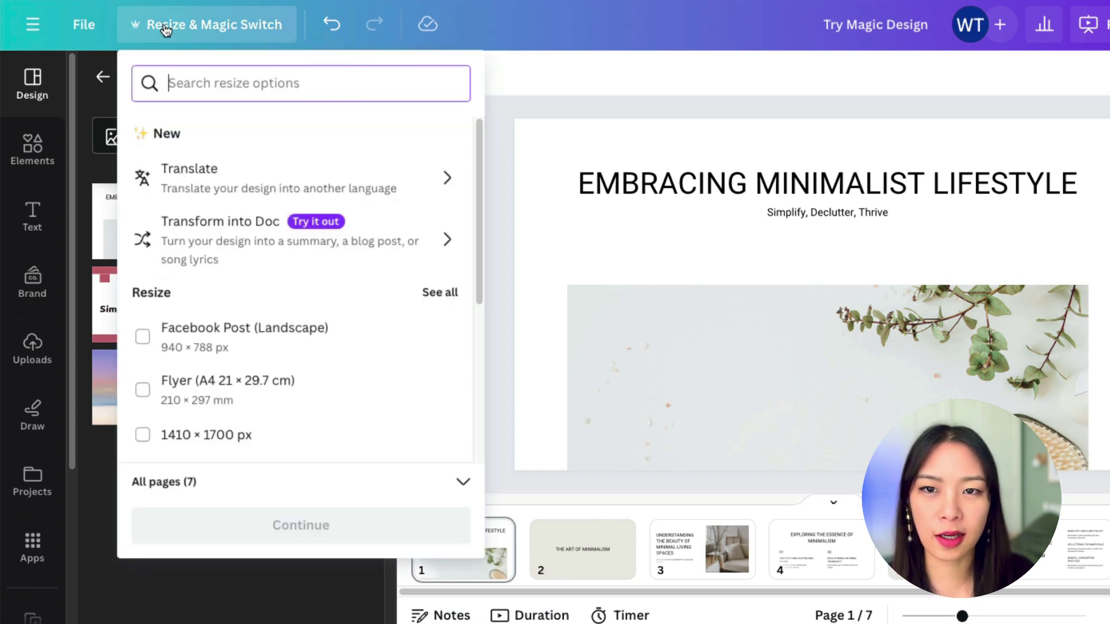
pyautogui.scroll(-5, 381, 177)
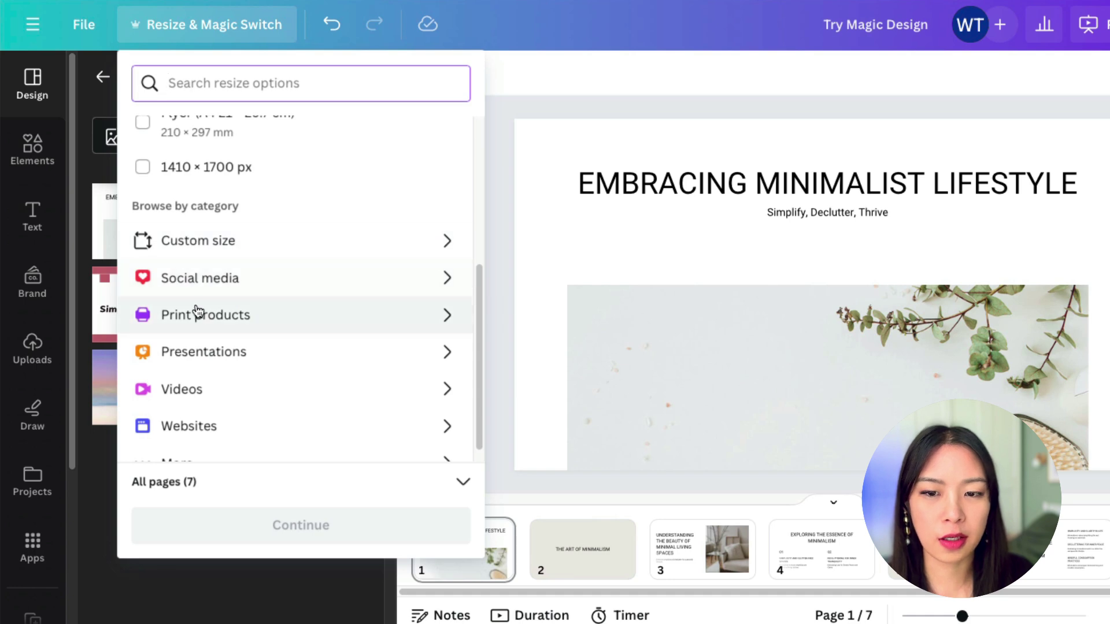
pyautogui.click(438, 283)
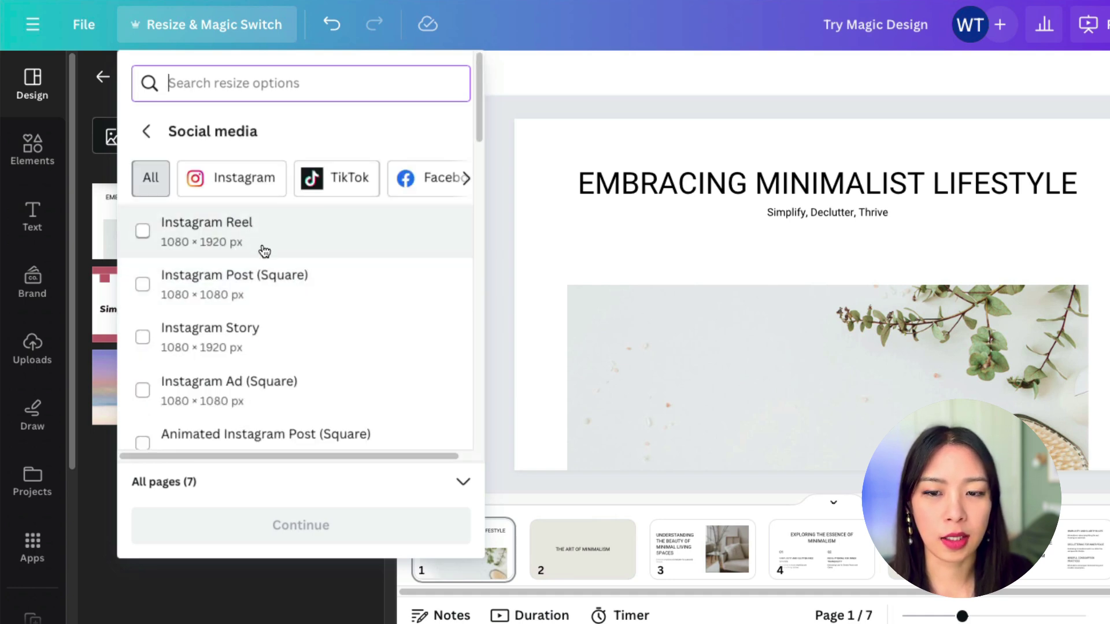
pyautogui.click(293, 295)
pyautogui.click(337, 527)
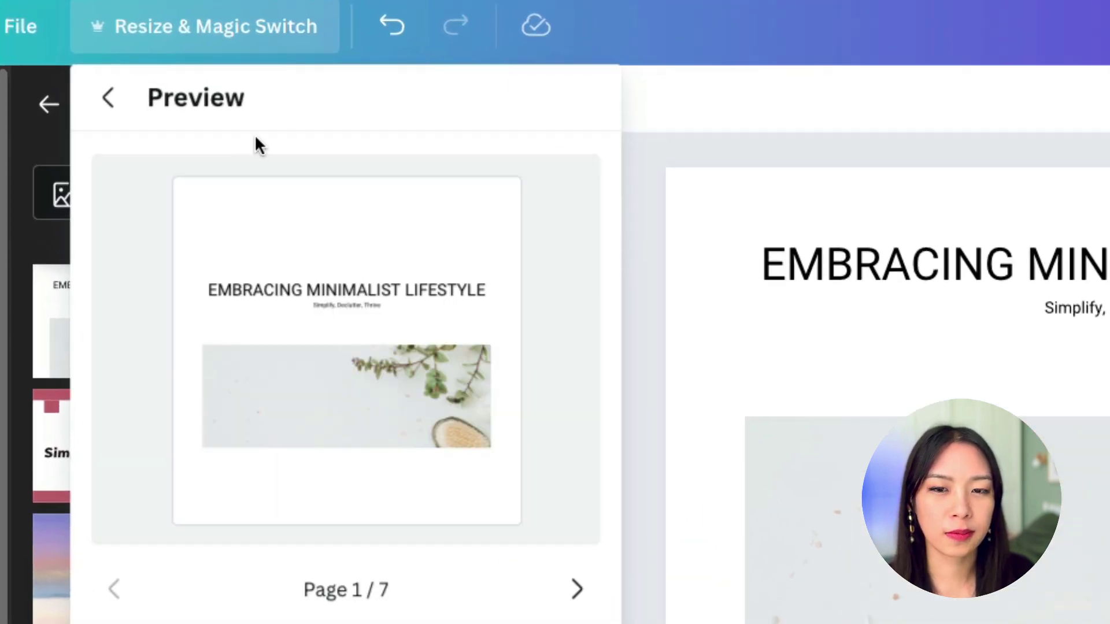
# Step: Step through the resized preview from page 2 to page 6 of 7
pyautogui.click(577, 590)
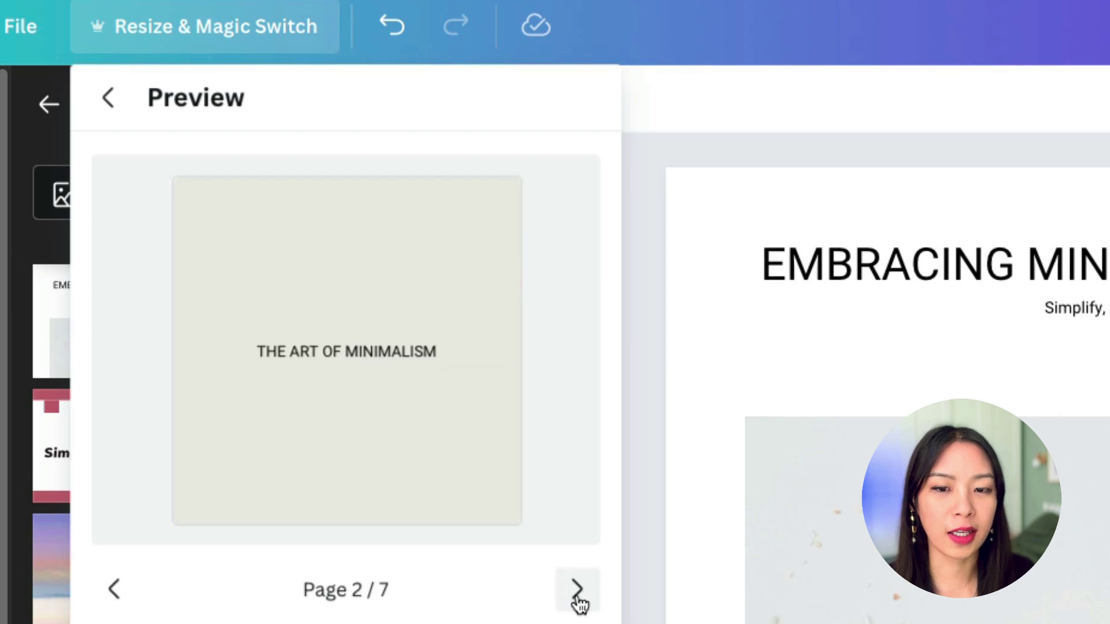
pyautogui.click(576, 590)
pyautogui.click(576, 590)
pyautogui.click(576, 589)
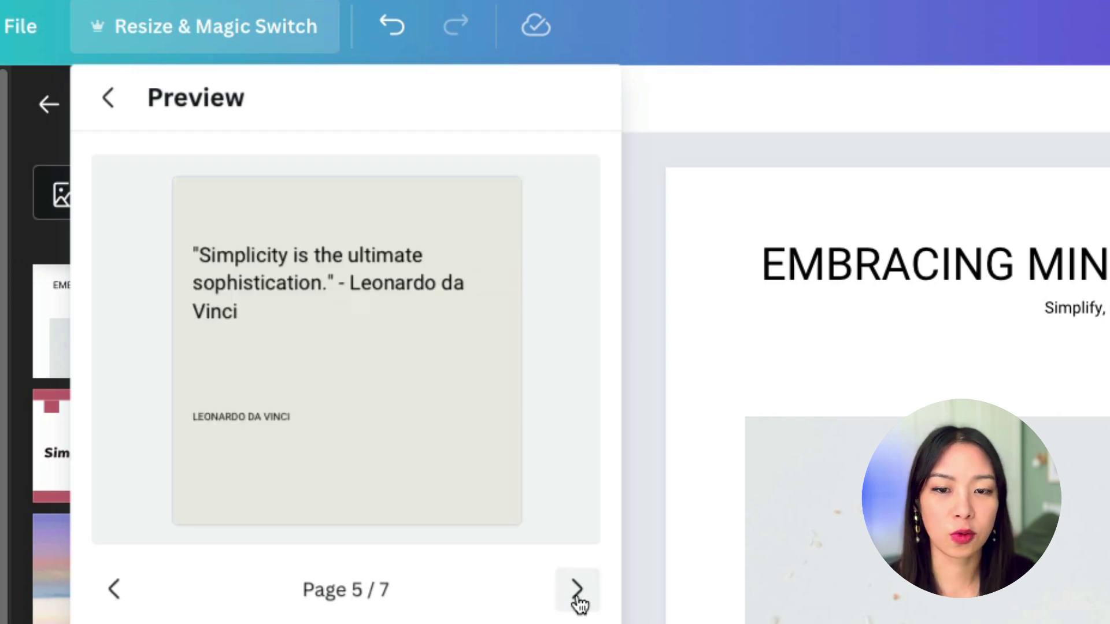
pyautogui.click(577, 590)
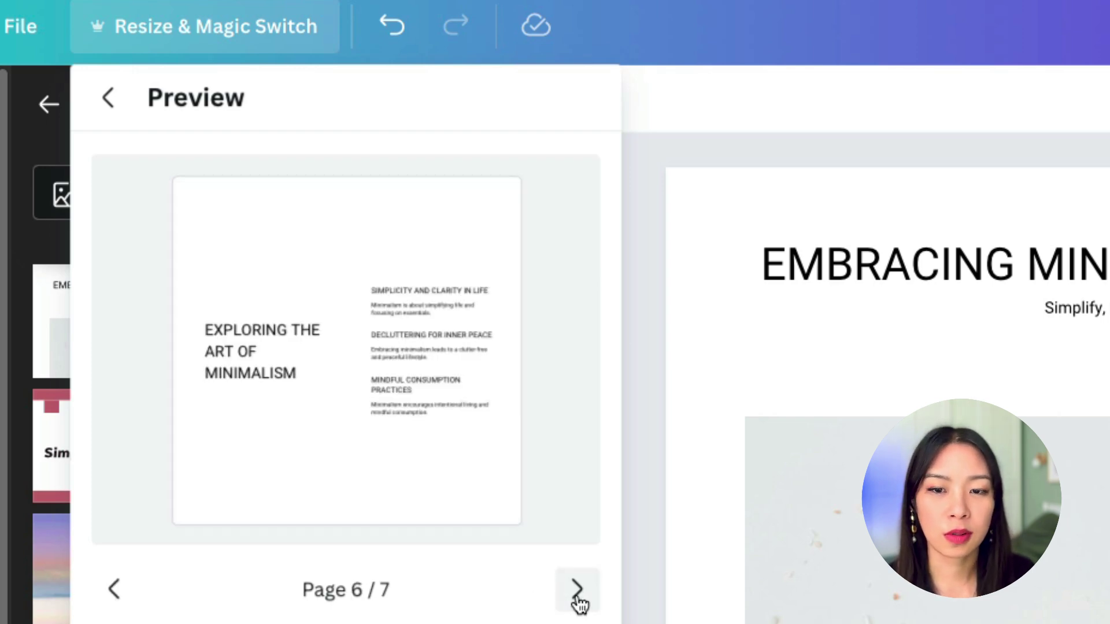